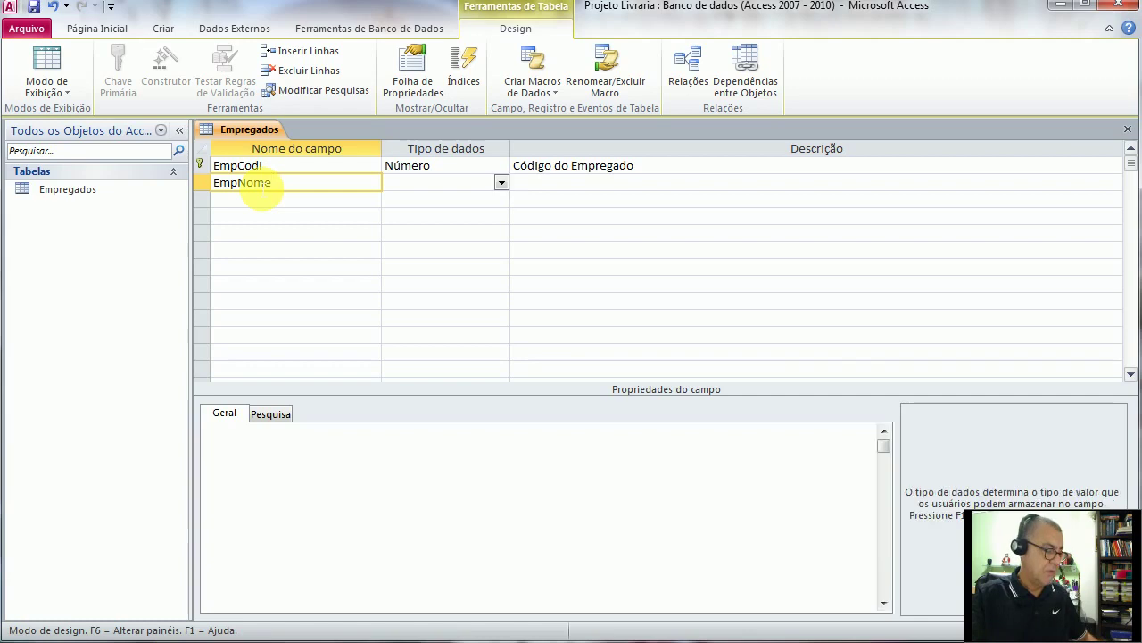
# - Give the EmpNome field the Texto data type and the description "Nome do Empregado"
pyautogui.press('Tab')
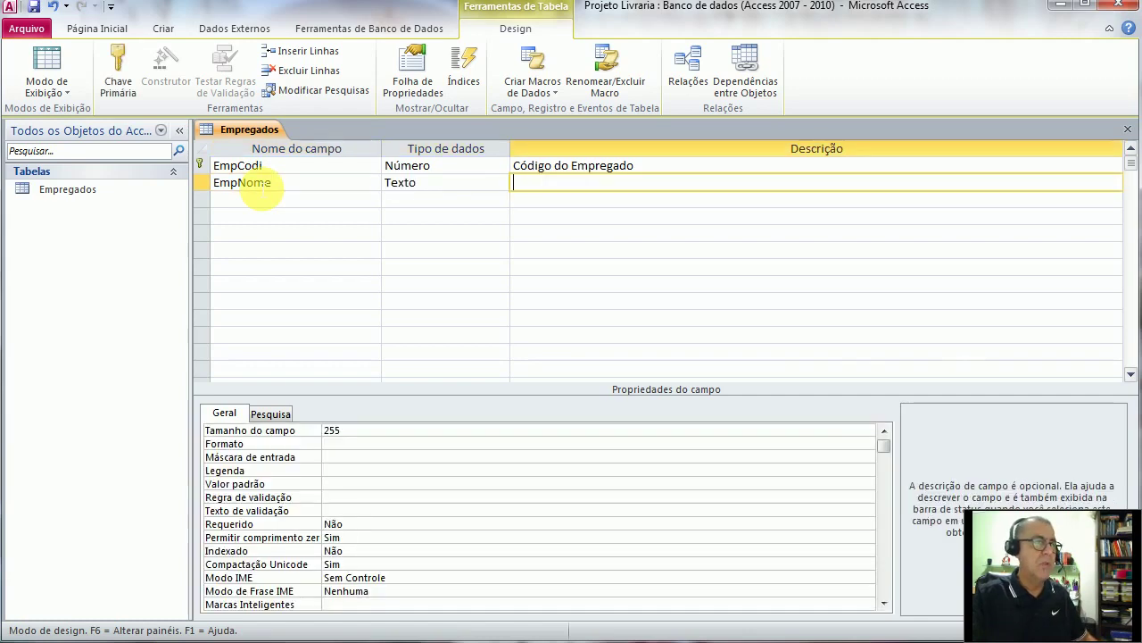
pyautogui.write('Nome do ')
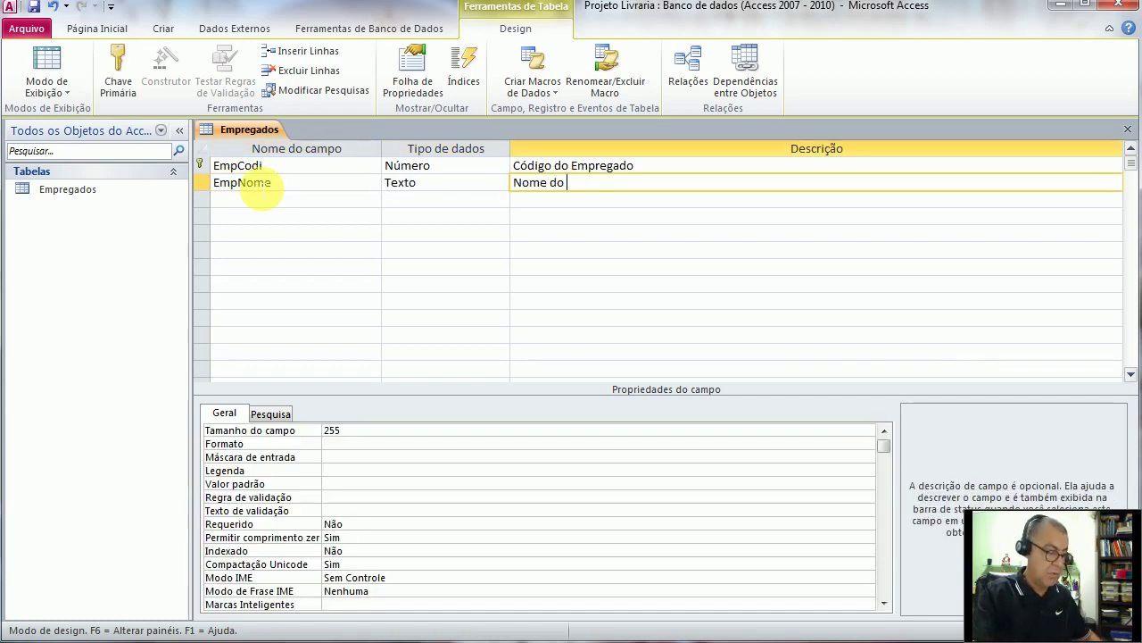
pyautogui.write('Empregado')
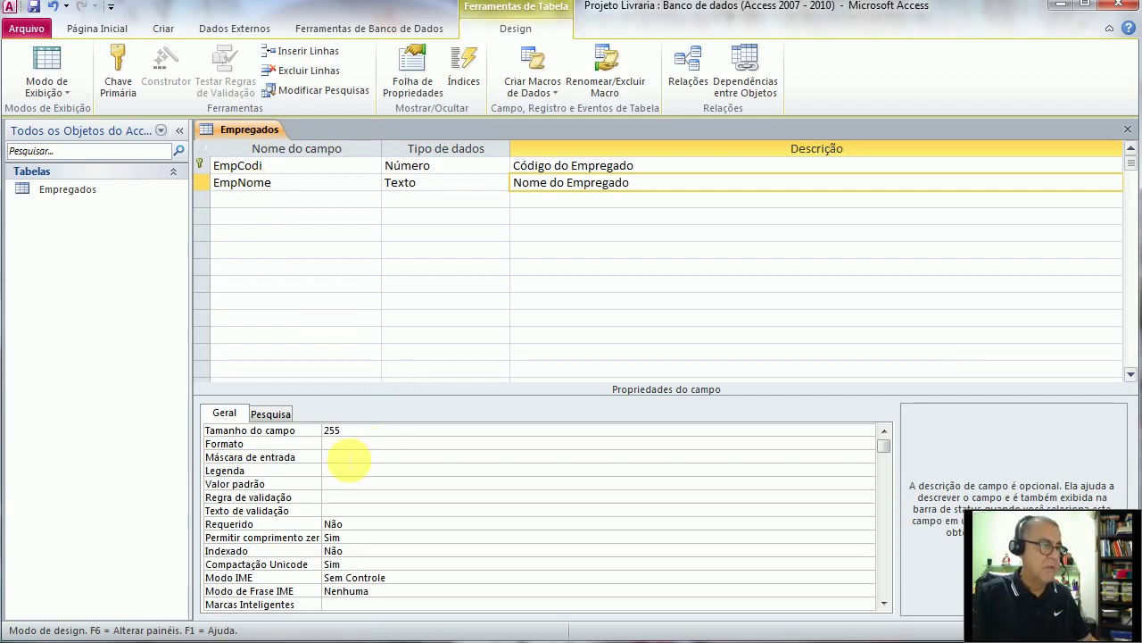
# - Set the EmpNome field's size to 30, its caption to "Nome" and its Requerido property to Sim
pyautogui.click(350, 437)
pyautogui.write('30')
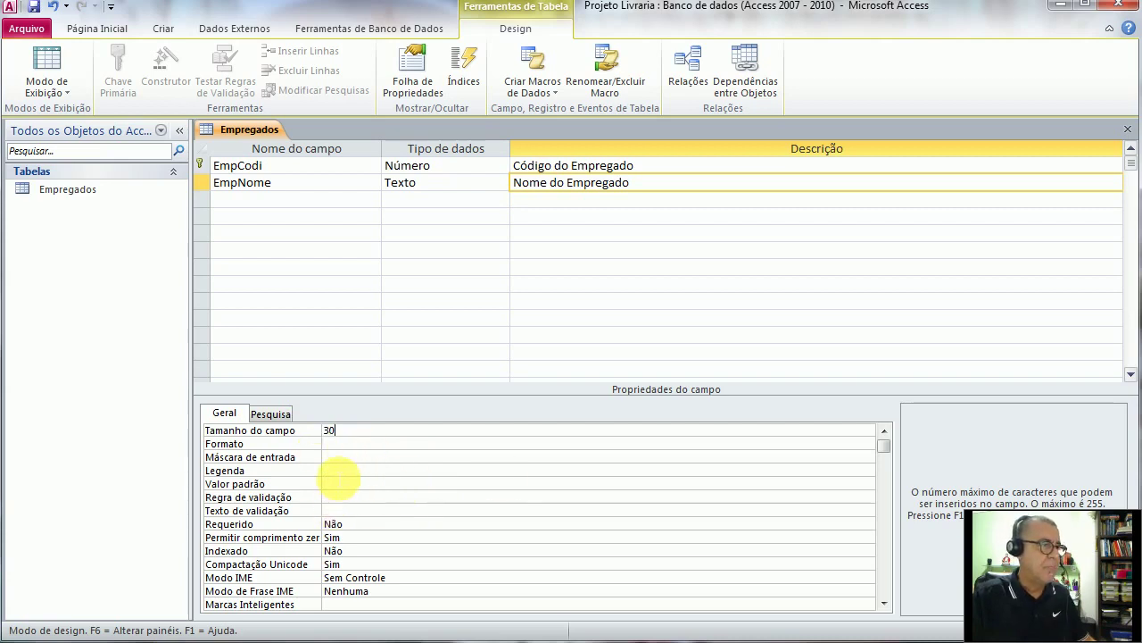
pyautogui.click(339, 475)
pyautogui.write('Nome')
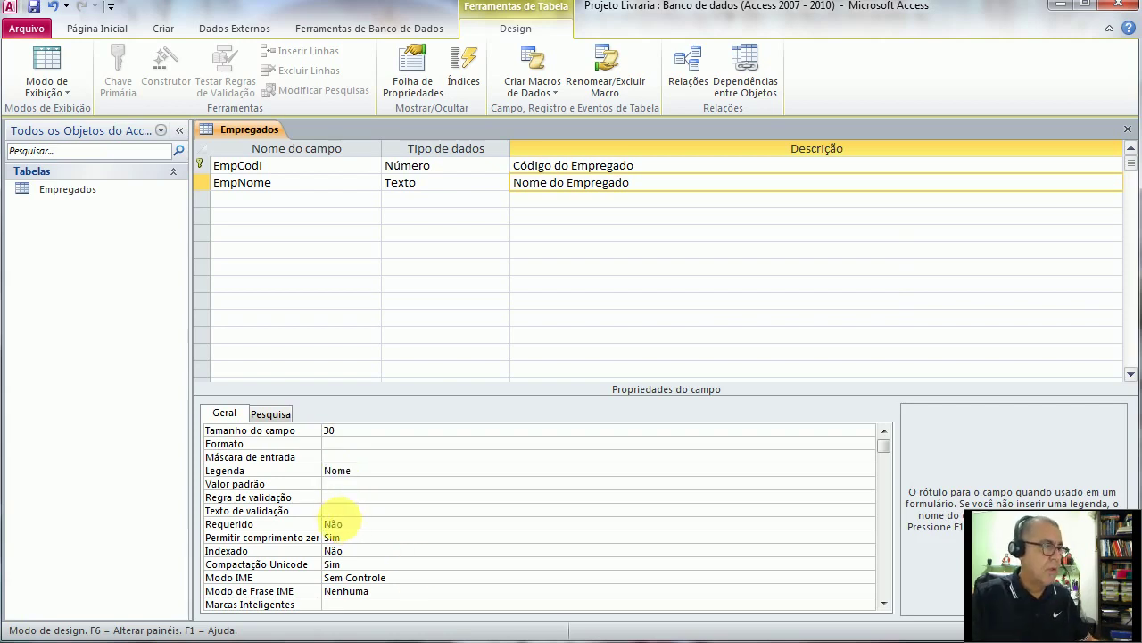
pyautogui.click(348, 525)
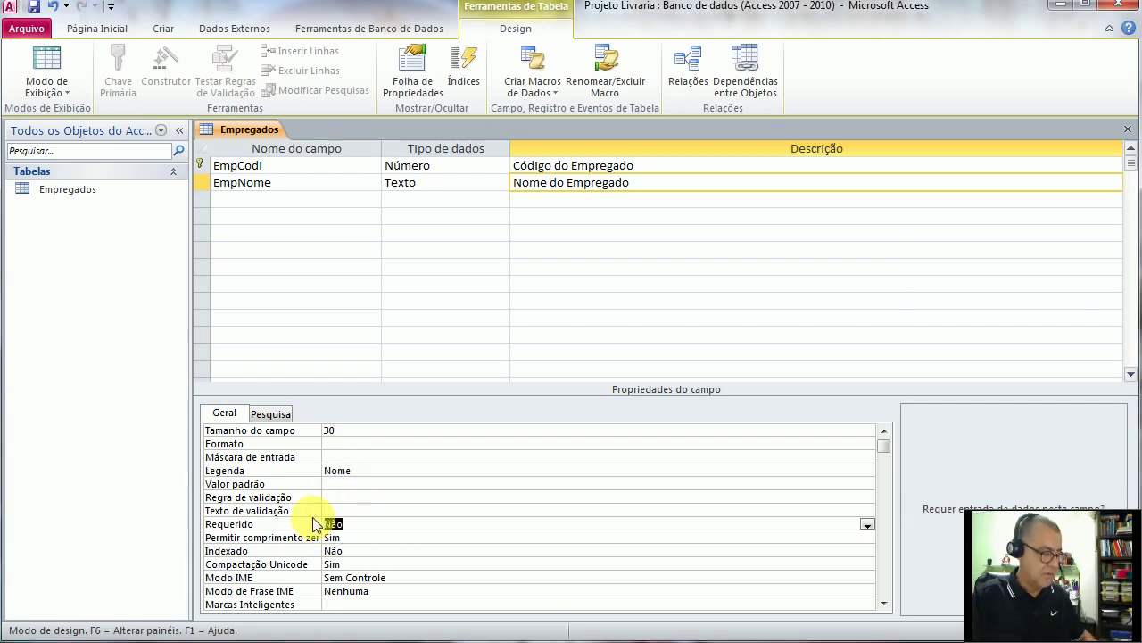
pyautogui.write('Sim')
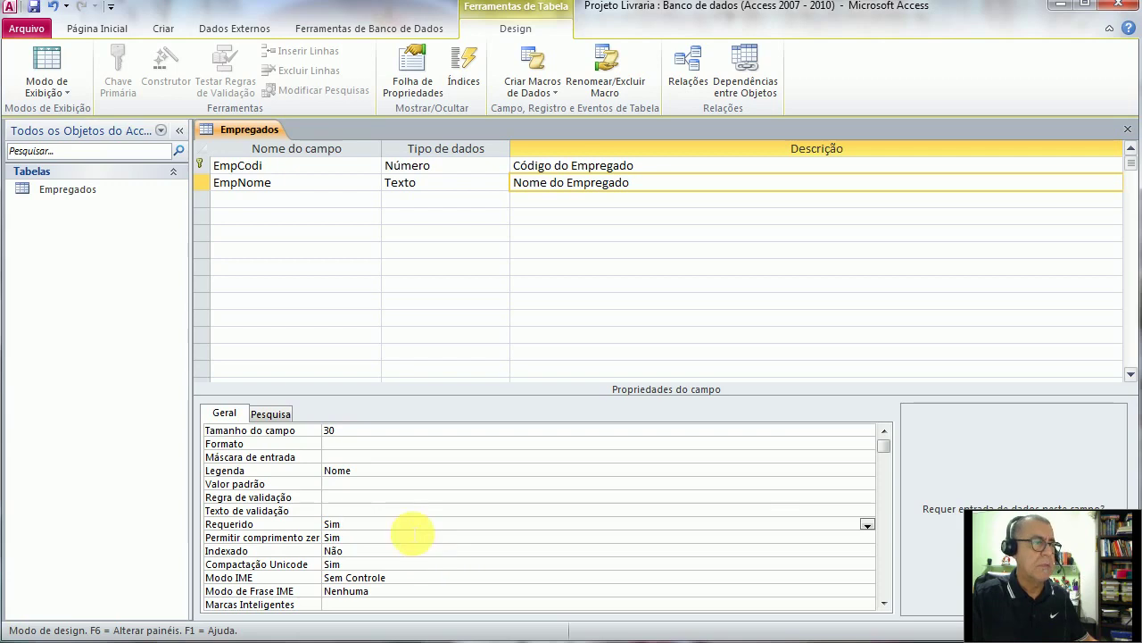
# - Add a field named EmpNrRG below EmpNome with the Texto data type
pyautogui.click(263, 205)
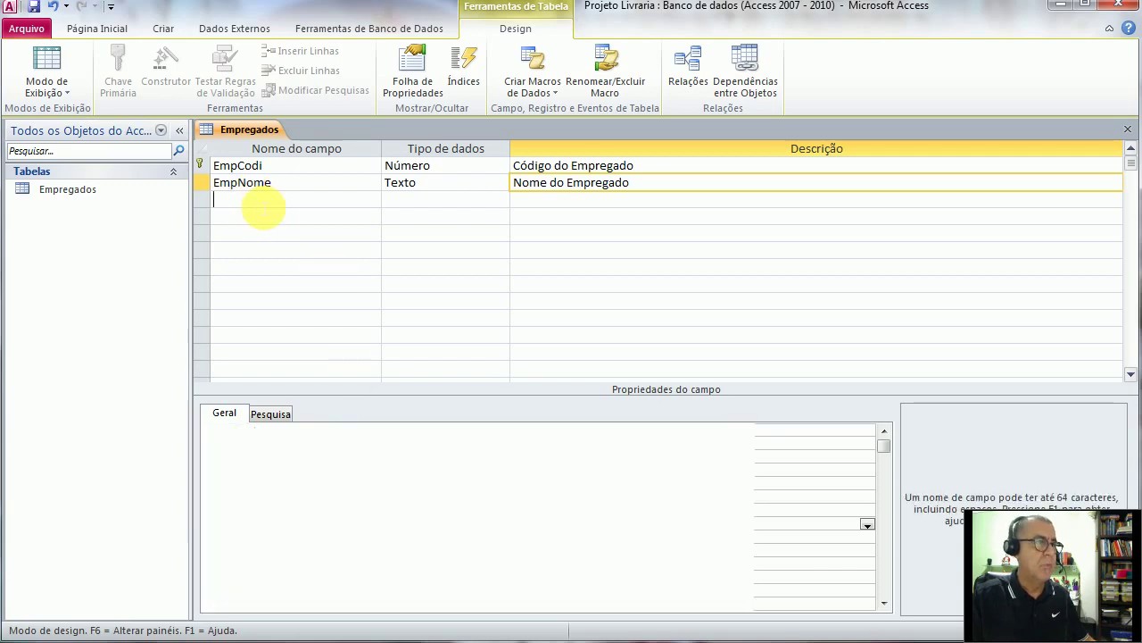
pyautogui.write('Emp')
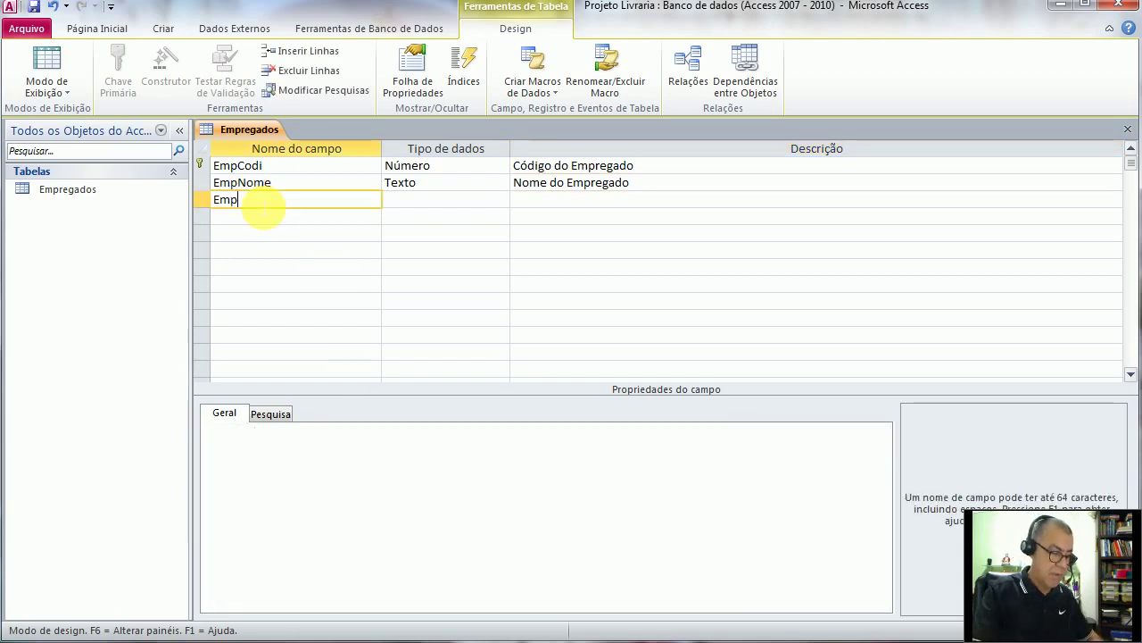
pyautogui.write('NrRG')
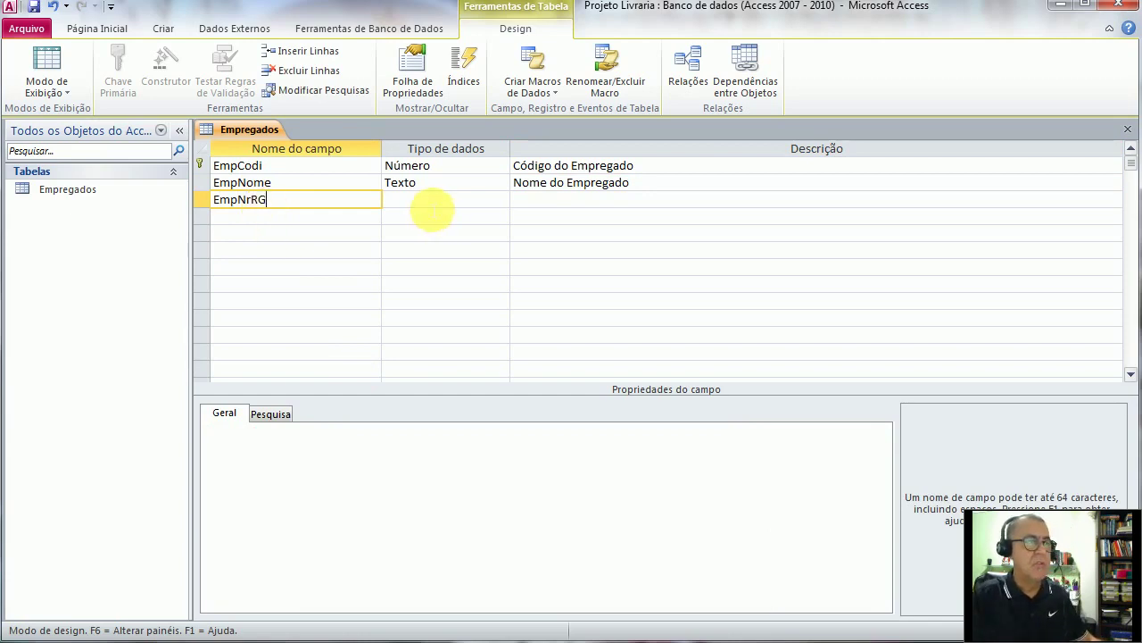
pyautogui.click(427, 201)
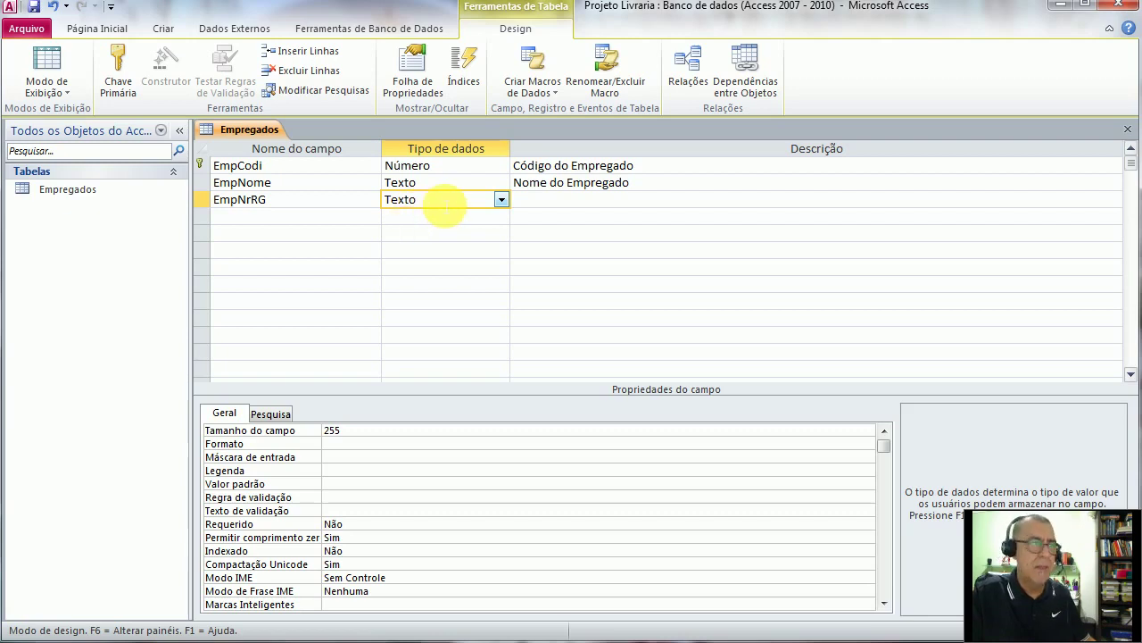
# - Enter "Número da Carteira de Identidade do Empregado" as the description of the EmpNrRG field
pyautogui.click(542, 205)
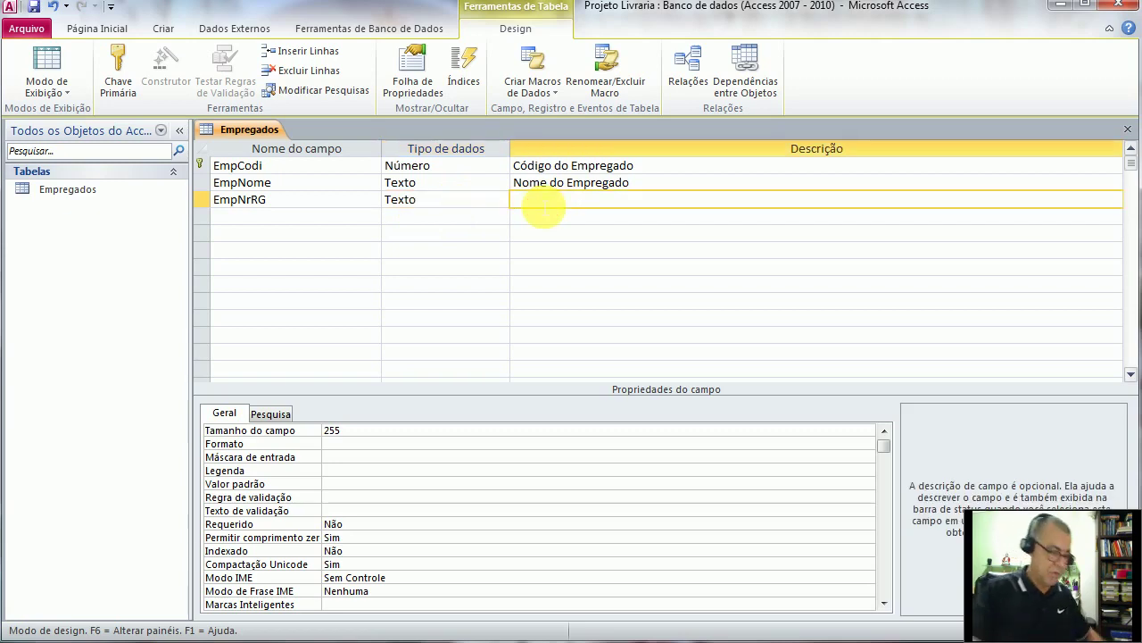
pyautogui.write('Núme')
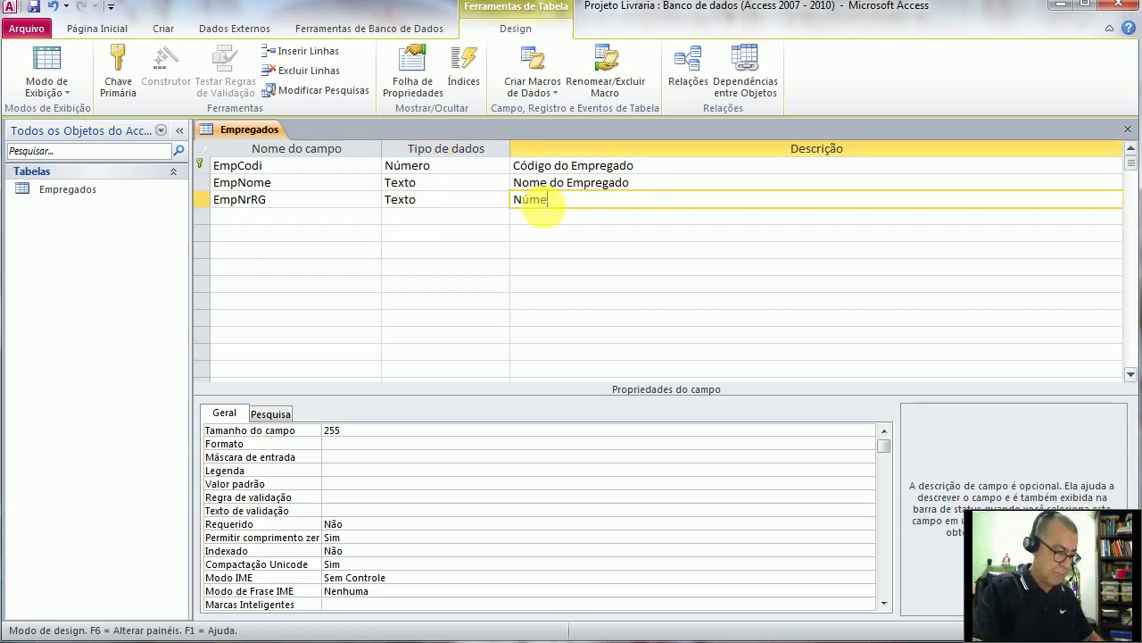
pyautogui.write('ro da Cart')
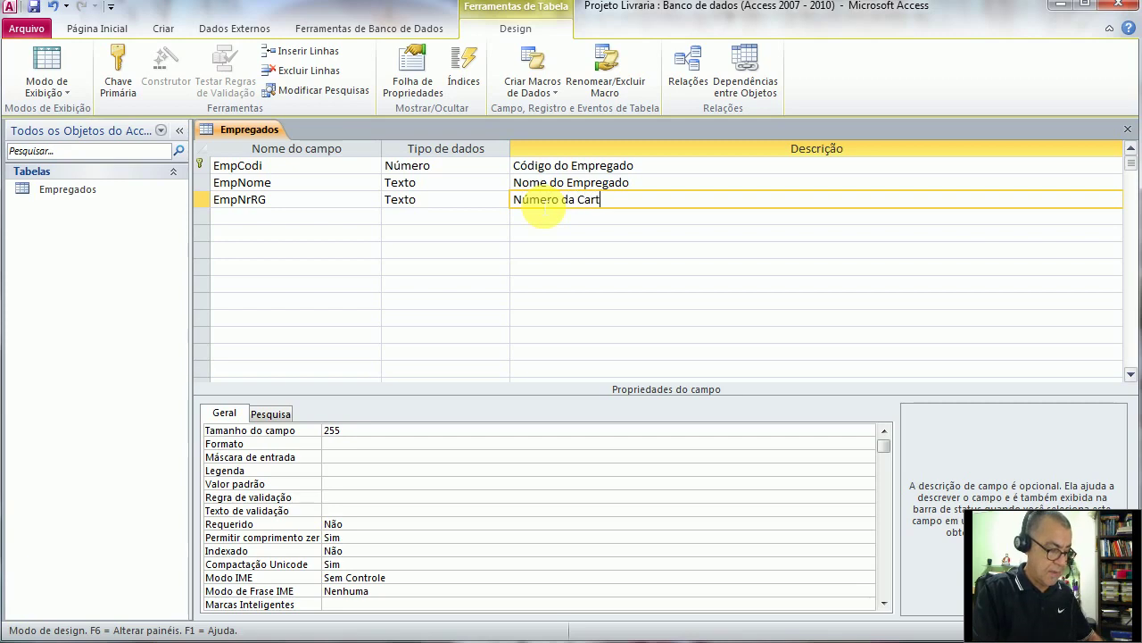
pyautogui.write('eira de Id')
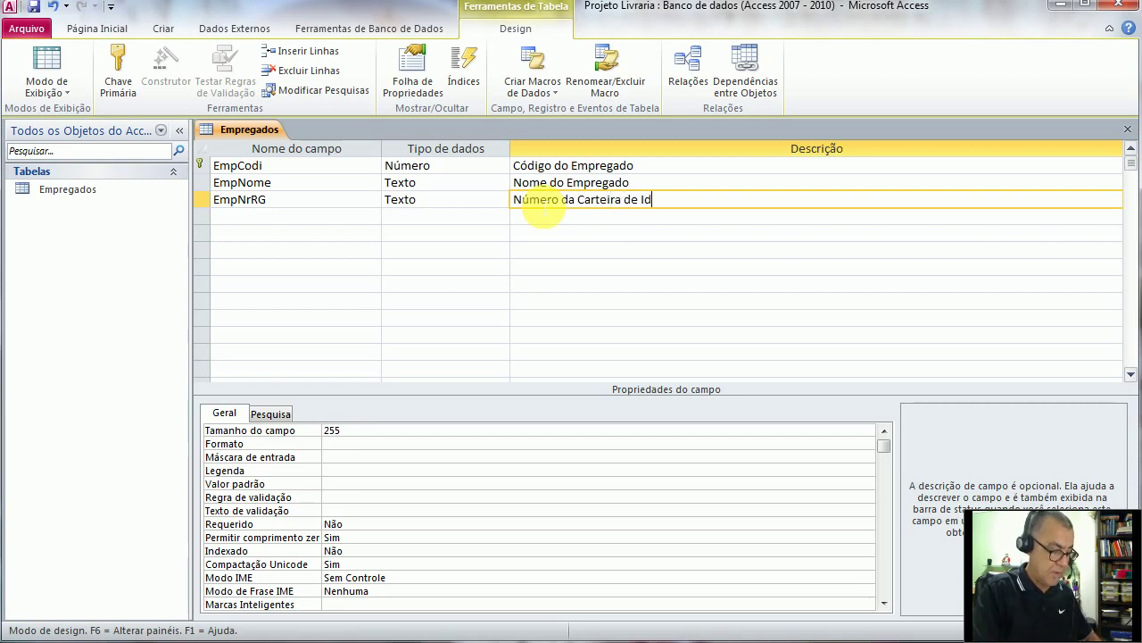
pyautogui.write('entidade ')
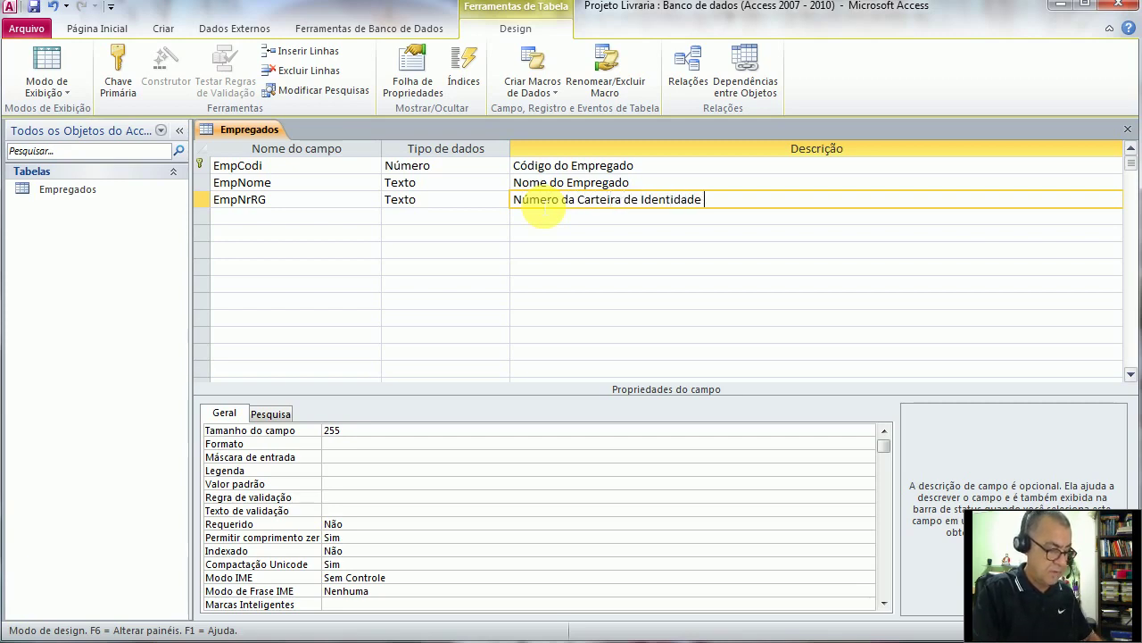
pyautogui.write('do Empr')
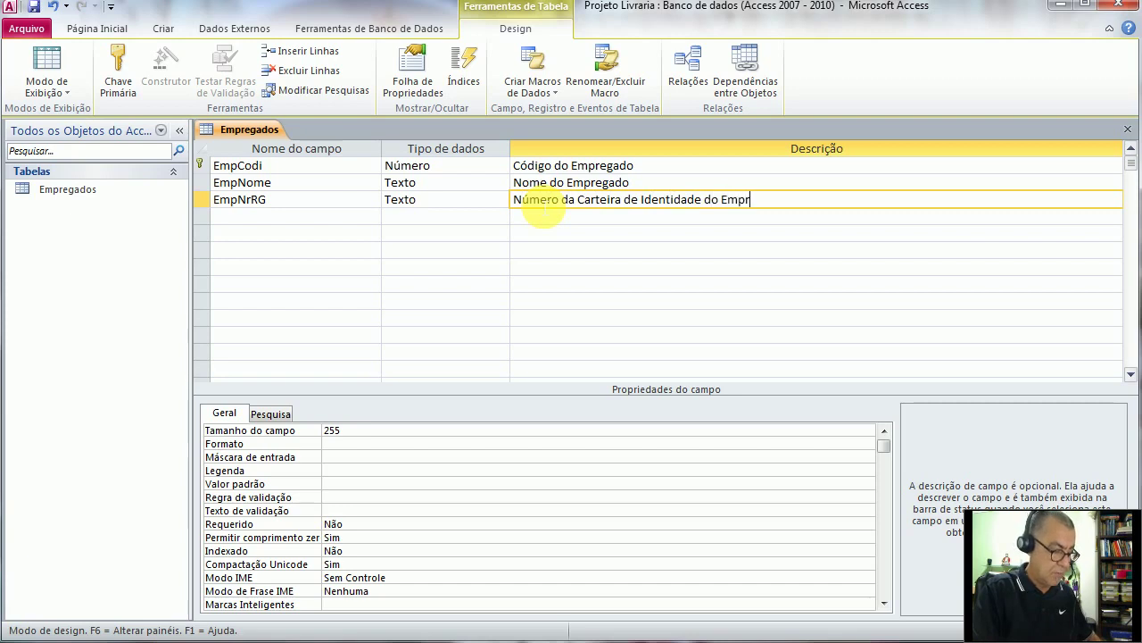
pyautogui.write('egado')
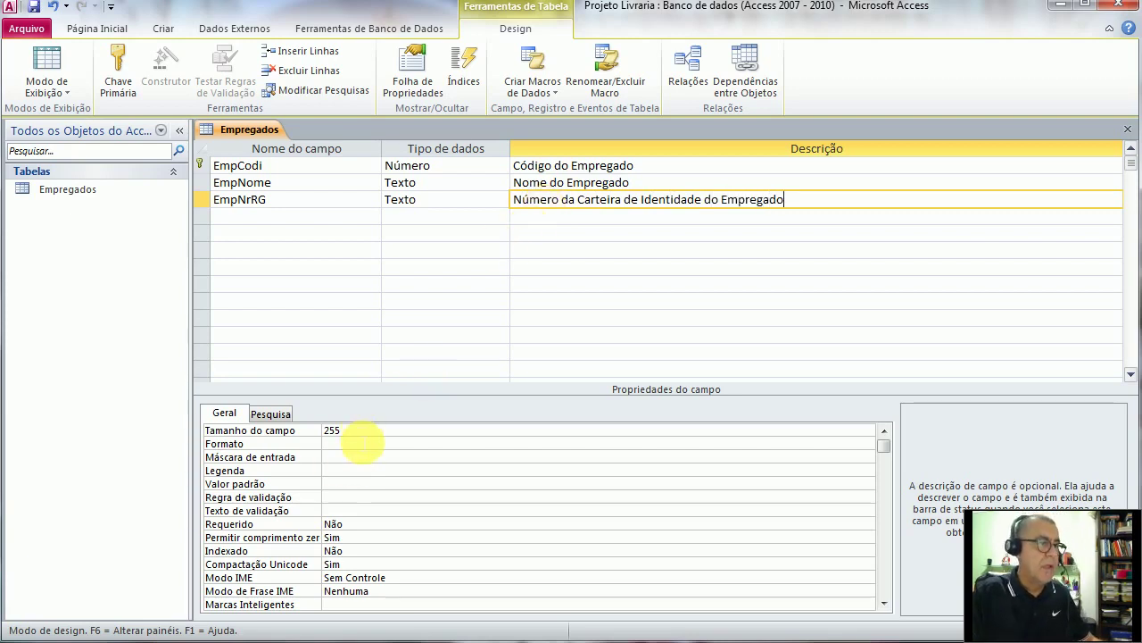
# - Set the field size of EmpNrRG to 12
pyautogui.click(357, 432)
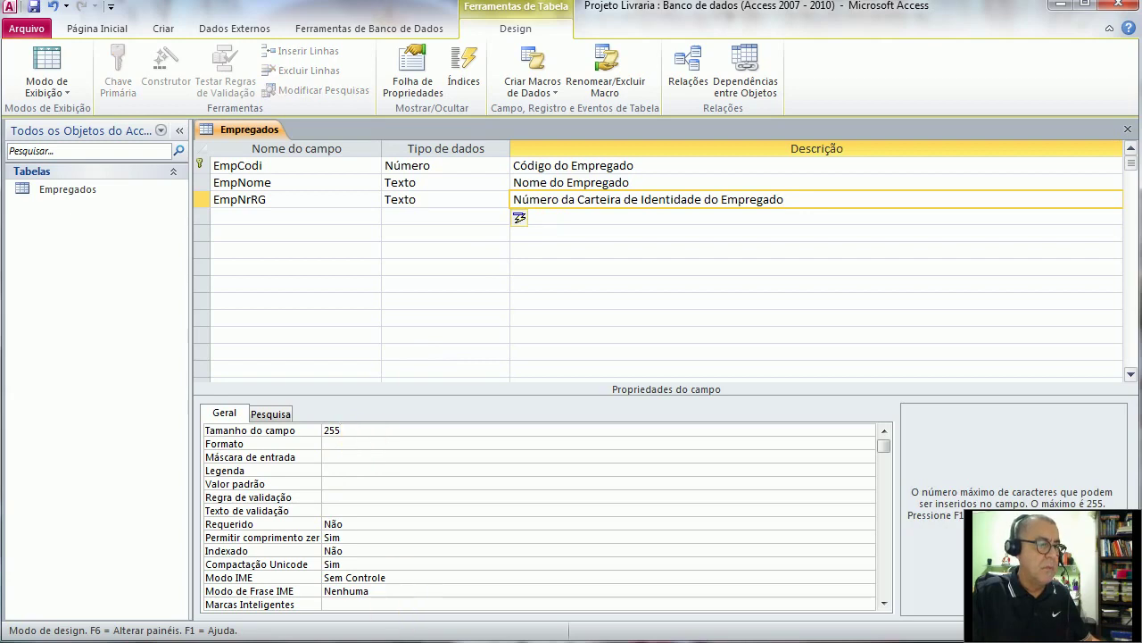
pyautogui.click(356, 431)
pyautogui.moveTo(356, 430); pyautogui.dragTo(323, 431)
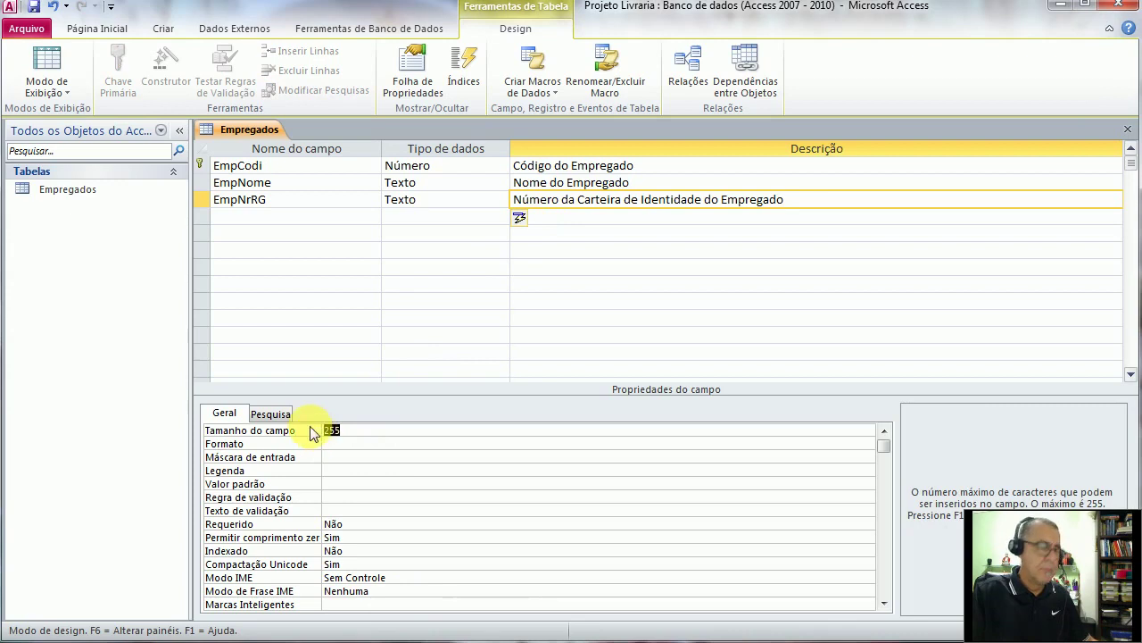
pyautogui.write('12')
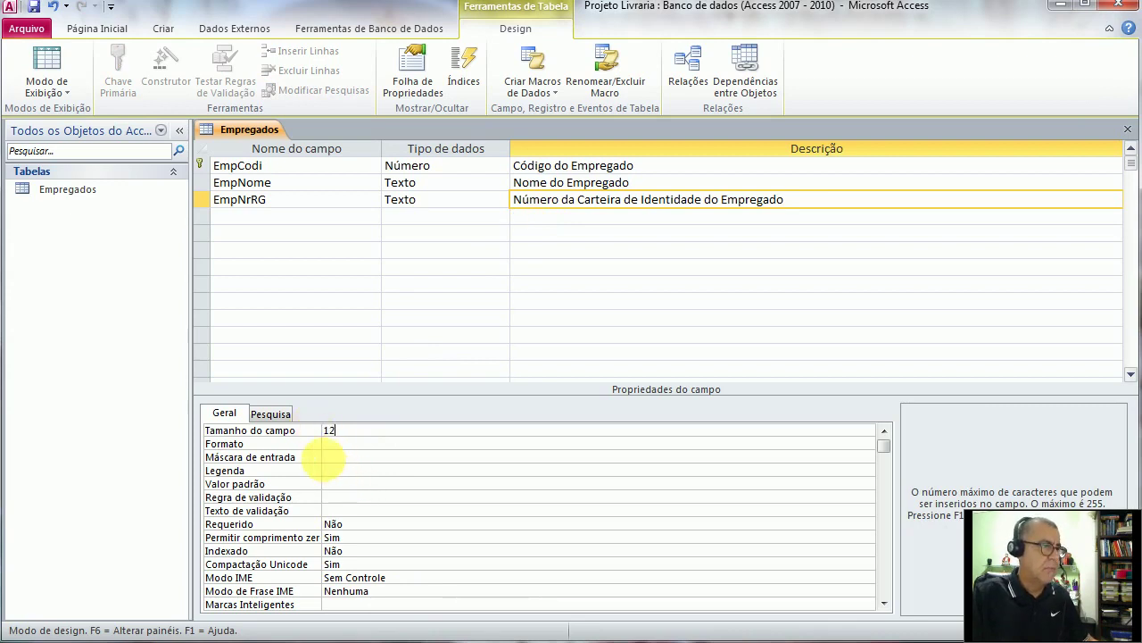
# - Define the input mask ##.000.000-a;;_ for the EmpNrRG field
pyautogui.click(329, 457)
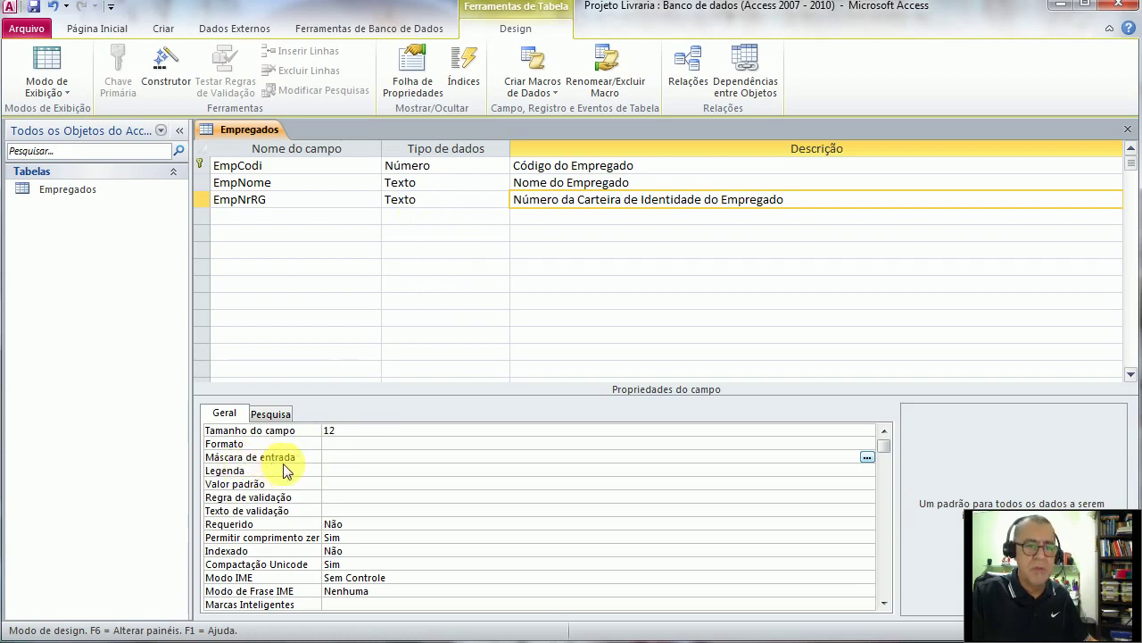
pyautogui.write('##')
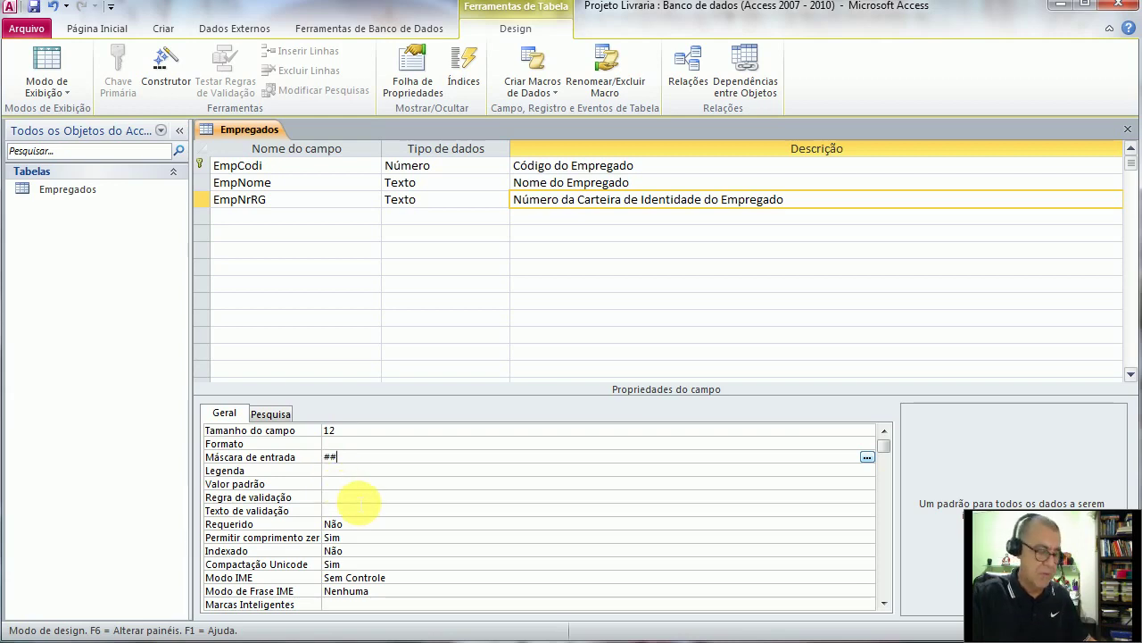
pyautogui.write('000')
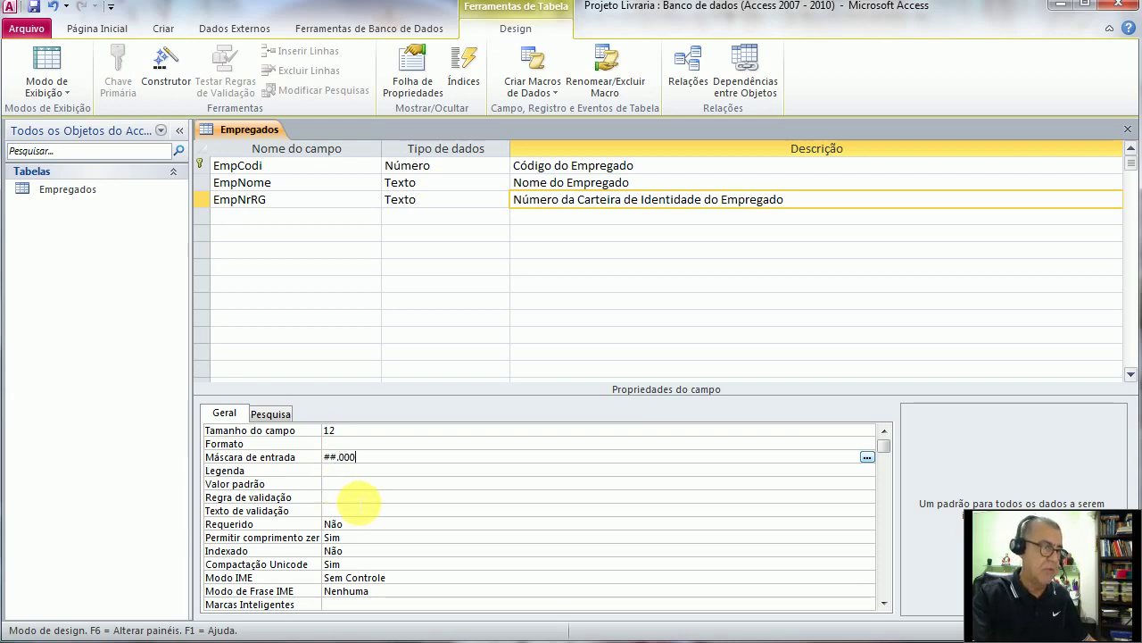
pyautogui.write('.000')
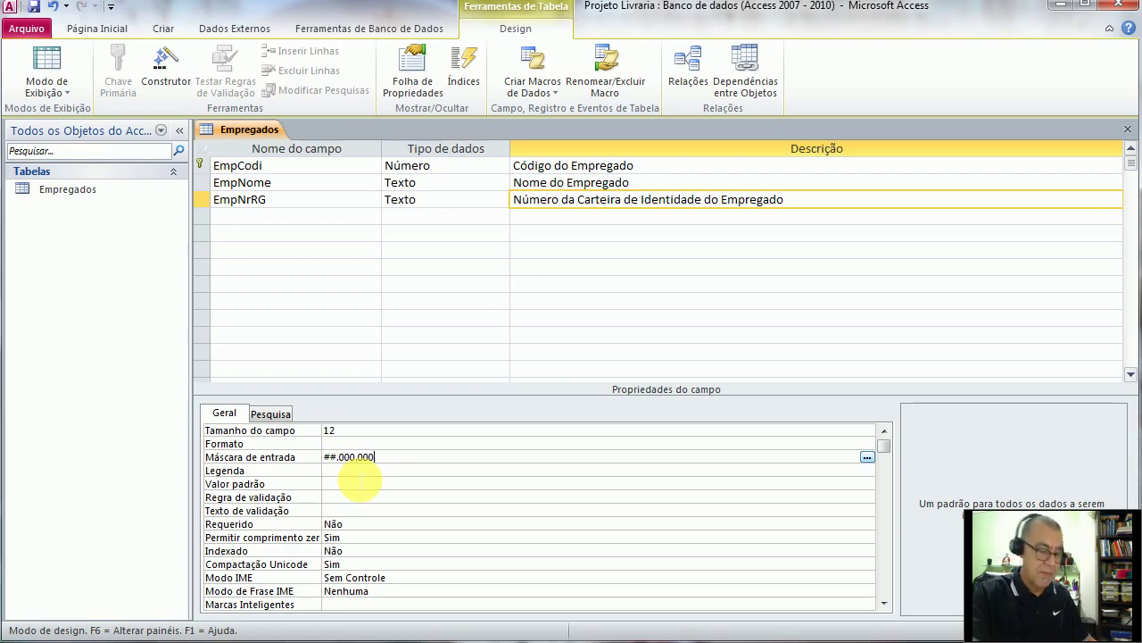
pyautogui.write('-')
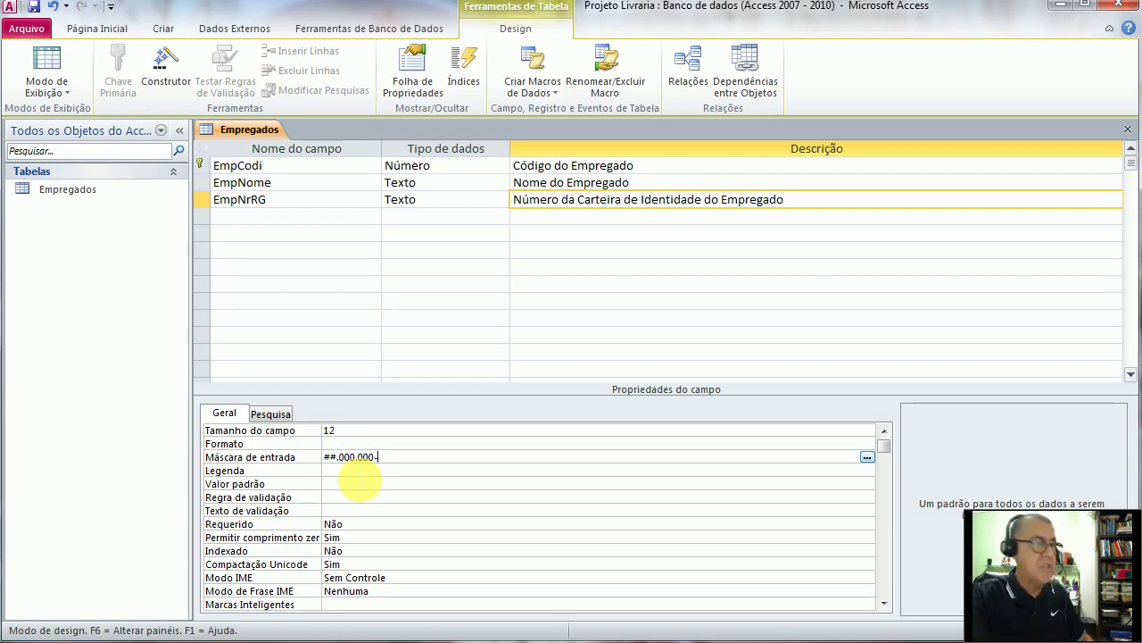
pyautogui.write('a')
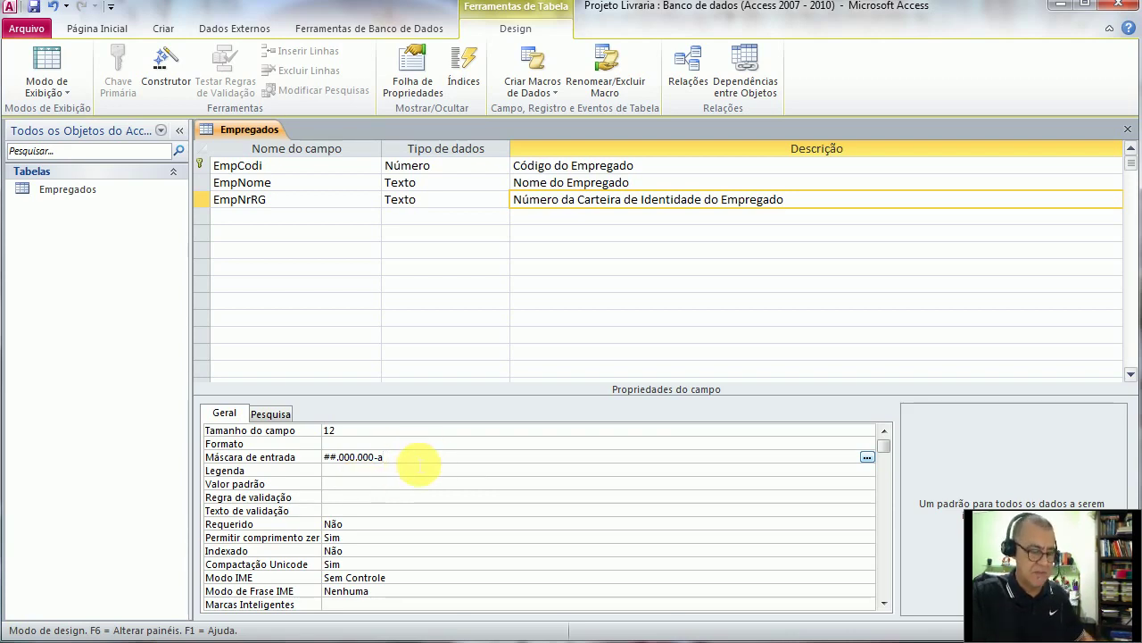
pyautogui.write(';;_')
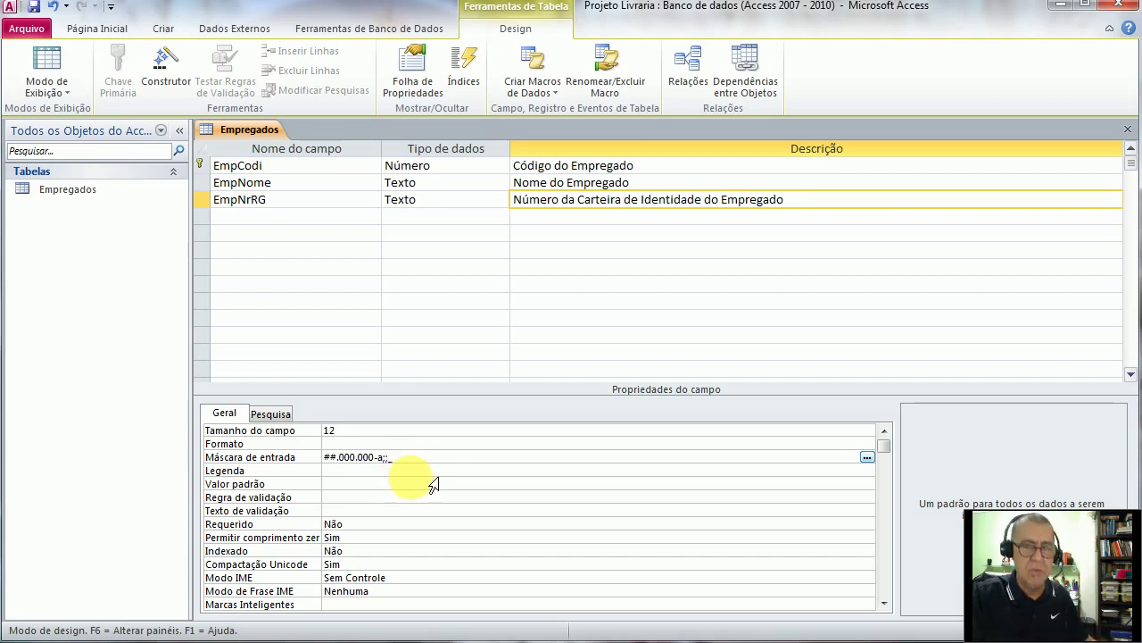
pyautogui.press('Return')
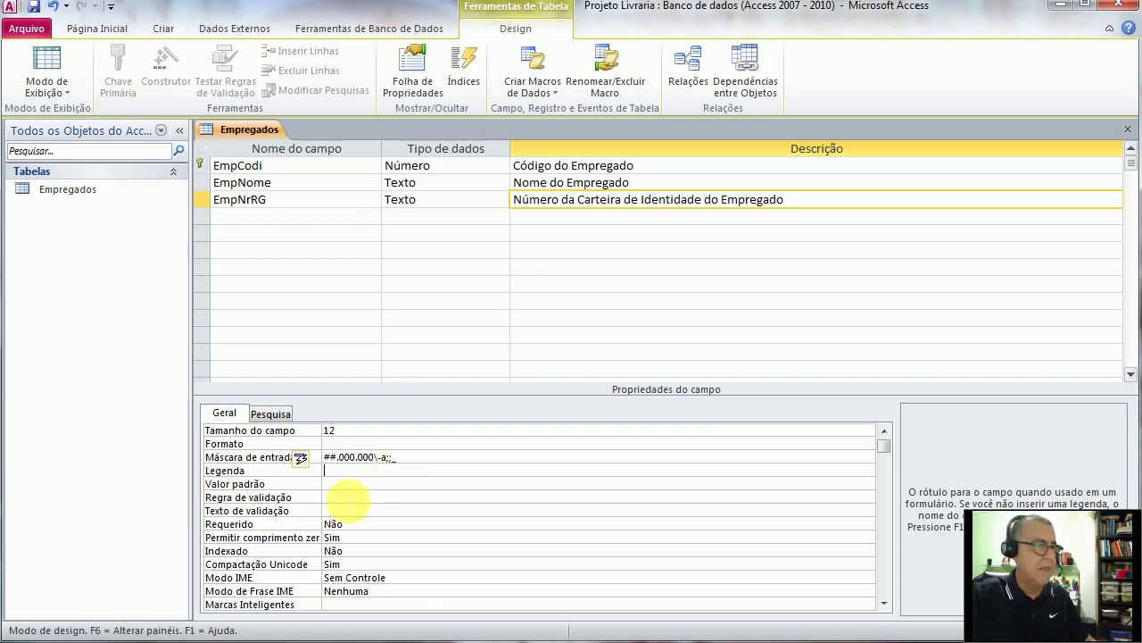
# - Set the EmpNrRG field's caption to "RG" and its Requerido property to Sim
pyautogui.write('RG')
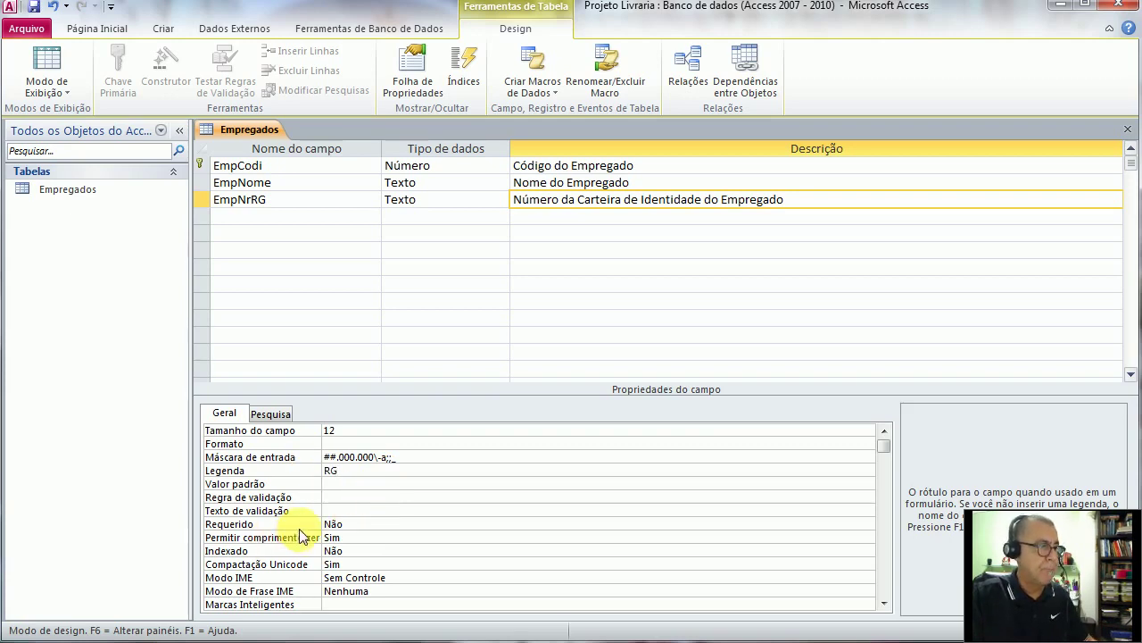
pyautogui.click(351, 526)
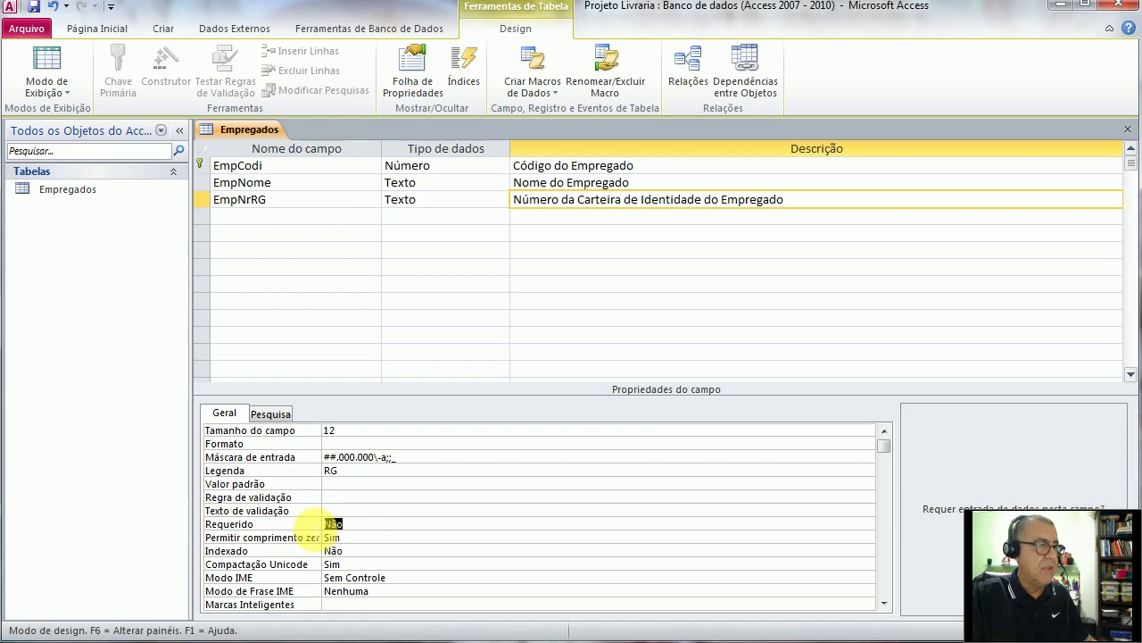
pyautogui.write('Sim')
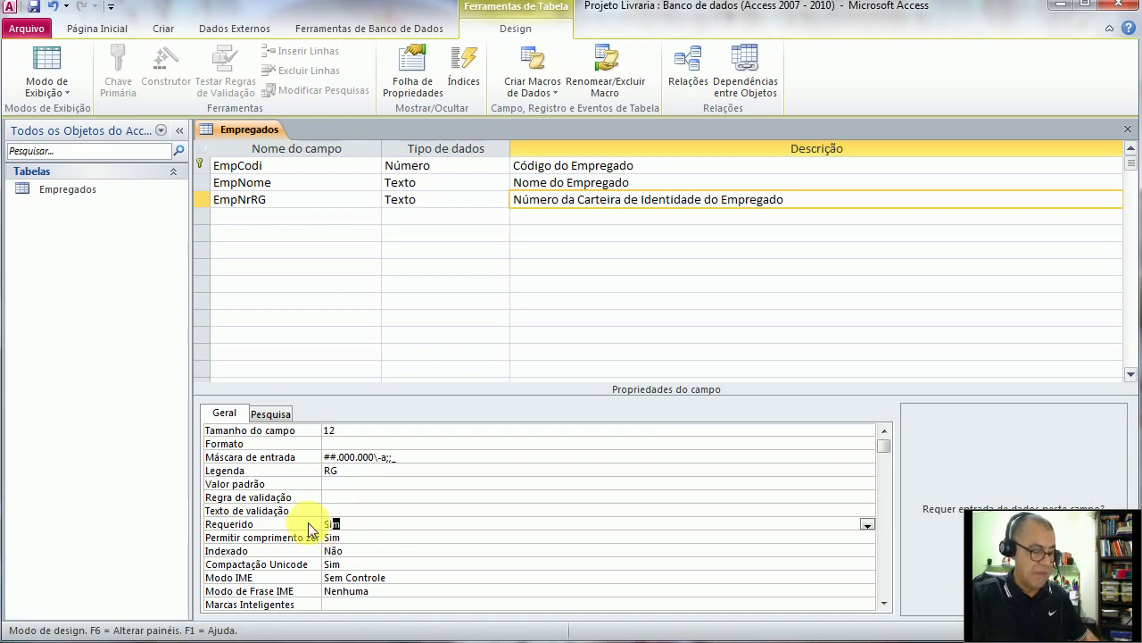
pyautogui.press('Return')
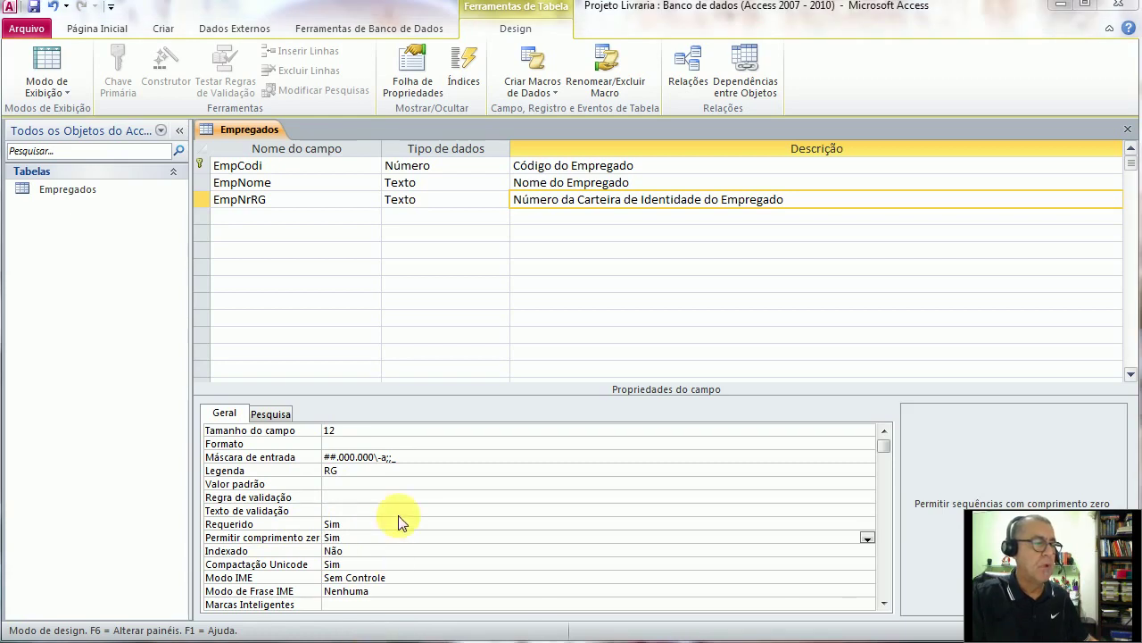
# - Add a field named EmpFone with data type Texto below EmpNrRG
pyautogui.click(295, 215)
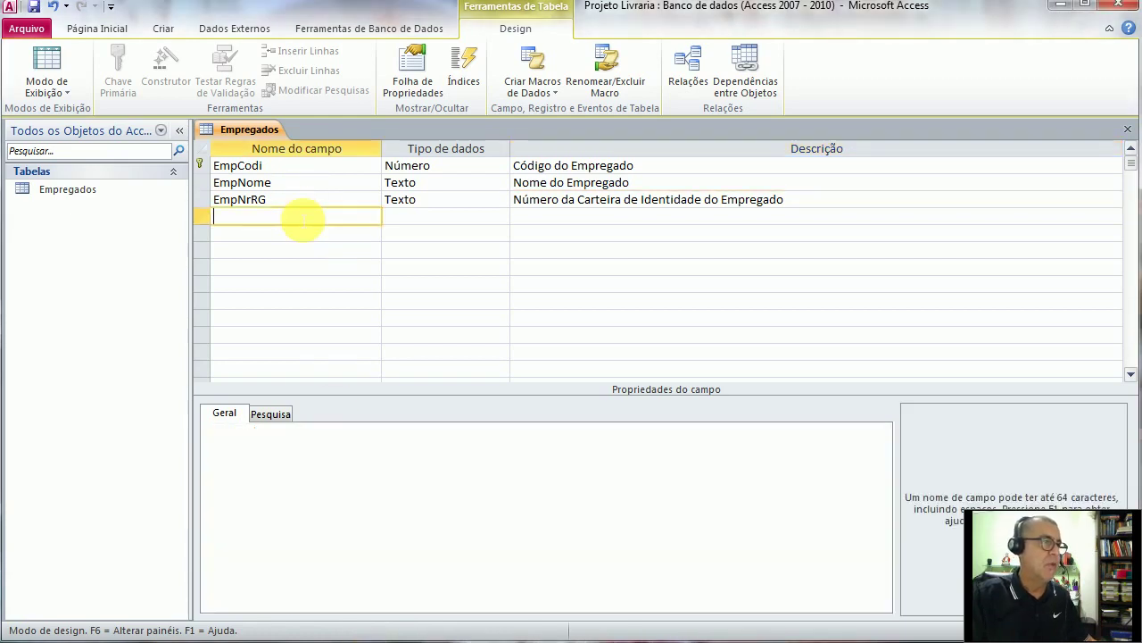
pyautogui.write('Emp')
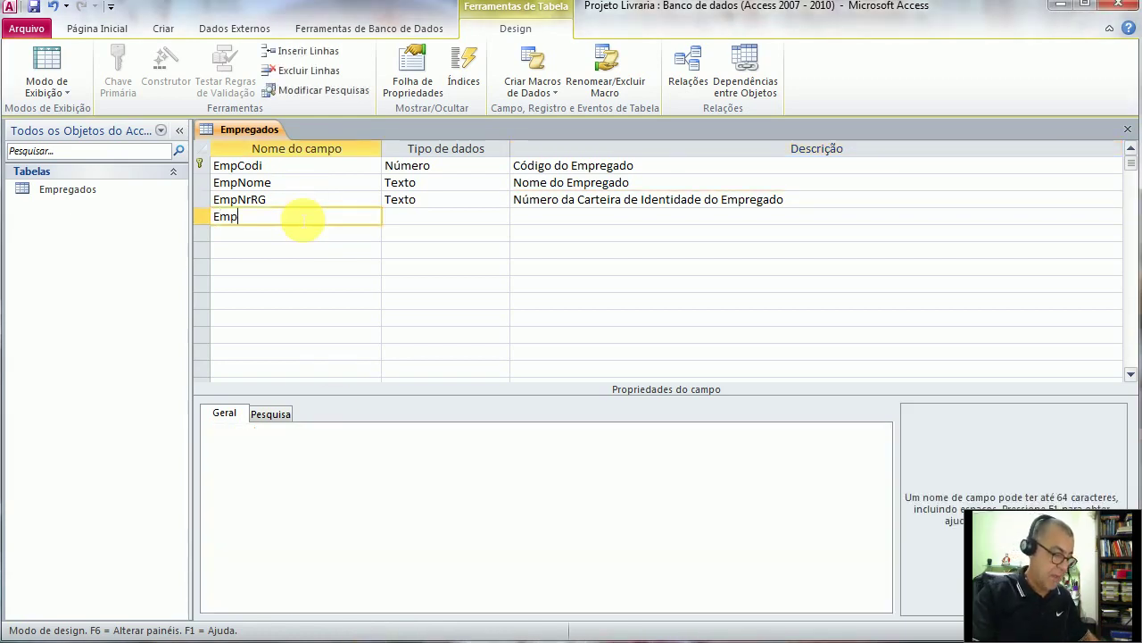
pyautogui.write('Fone')
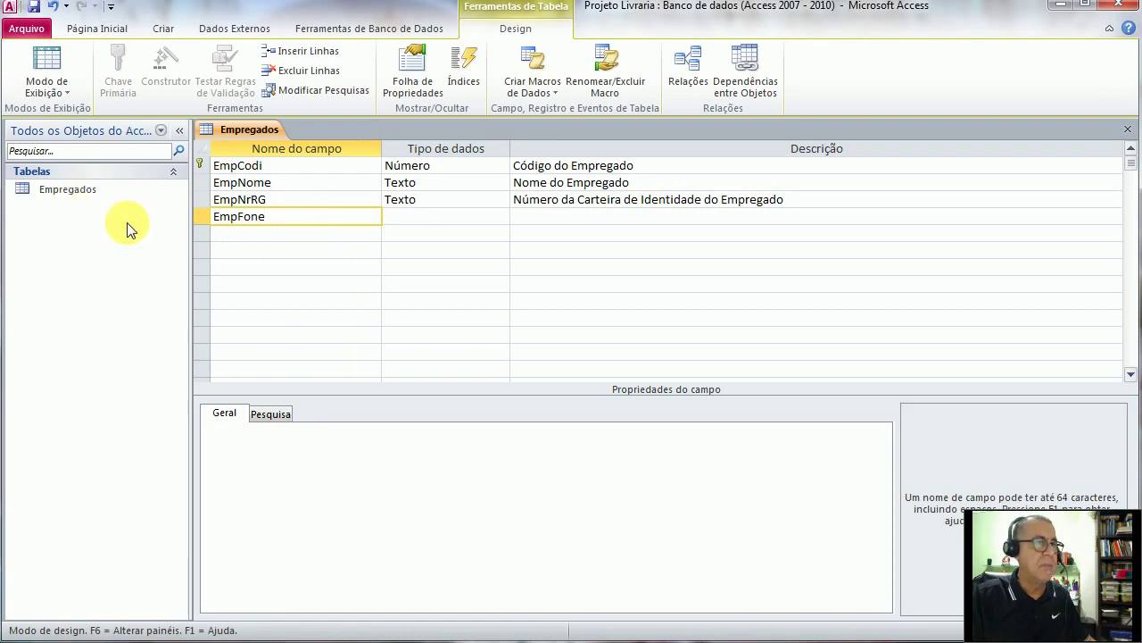
pyautogui.click(414, 221)
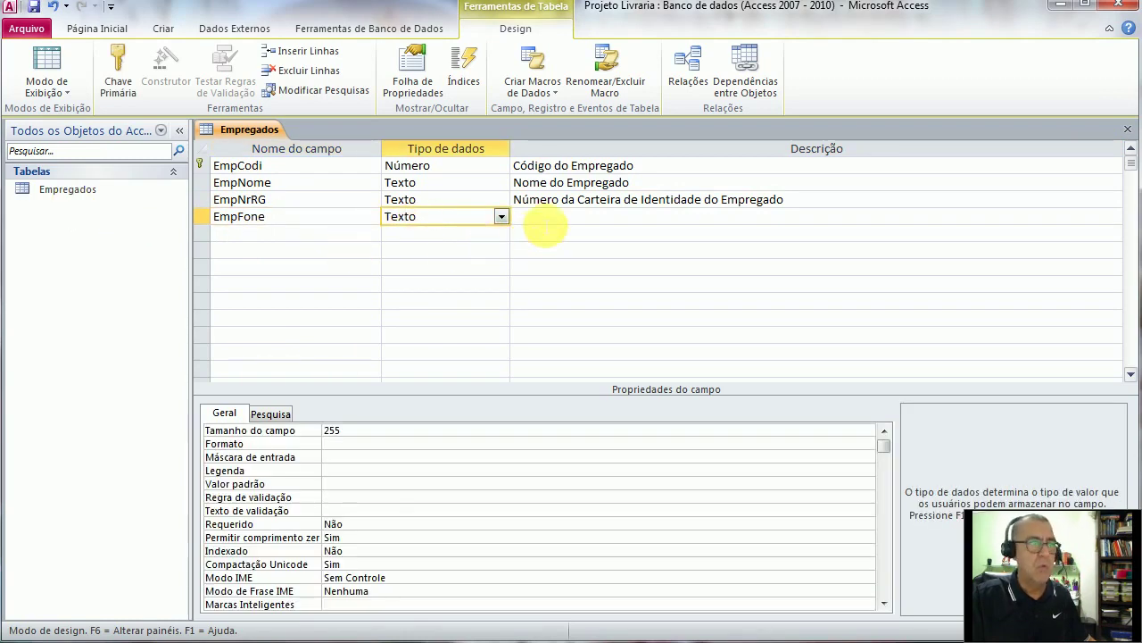
# - Enter "Número do Telefone do Empregado" as the description of the EmpFone field
pyautogui.click(544, 222)
pyautogui.write('N')
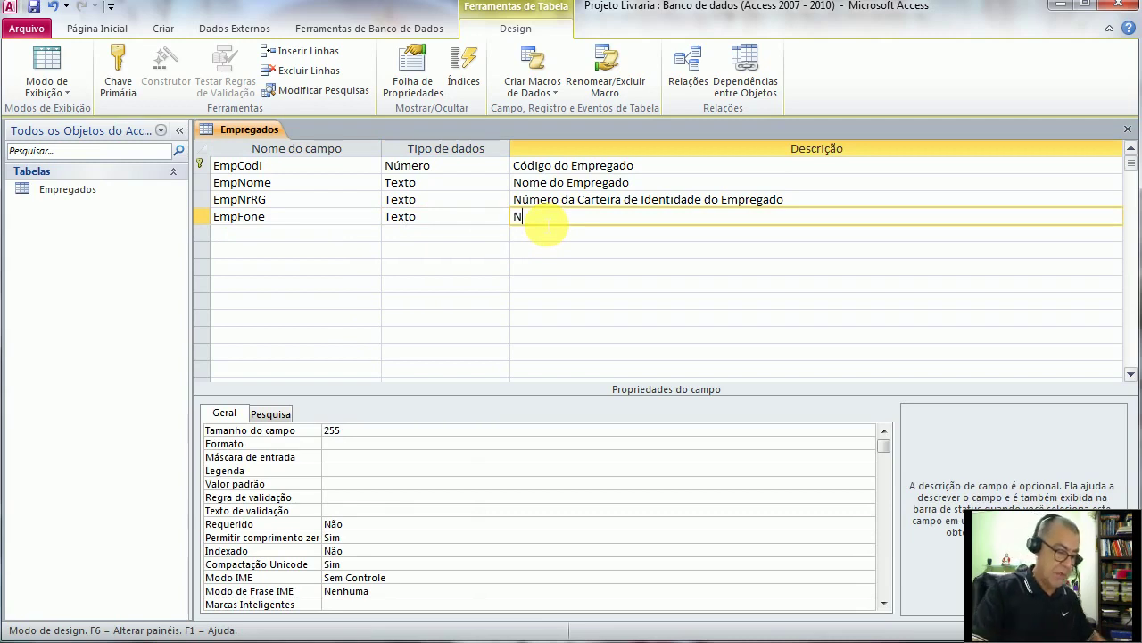
pyautogui.write('úmero d')
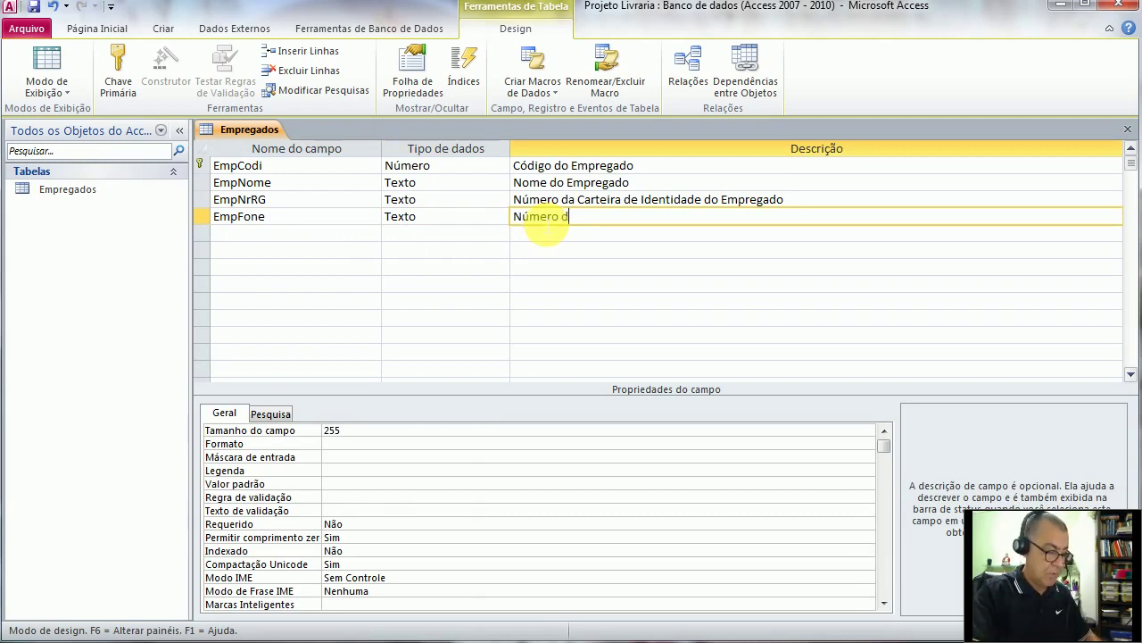
pyautogui.write('o Telefon')
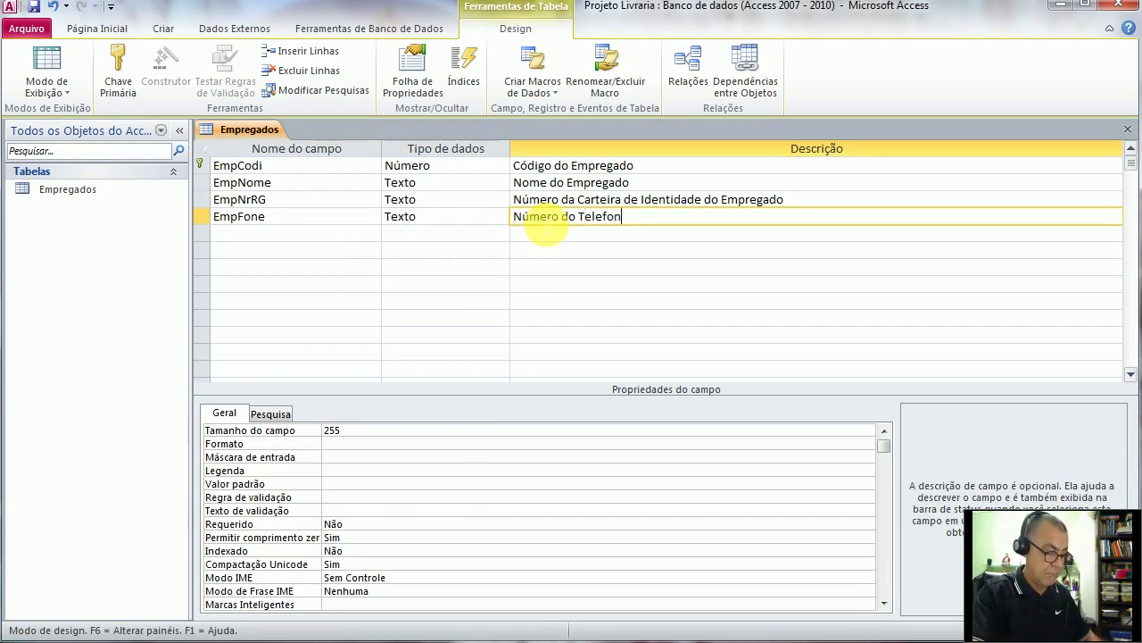
pyautogui.write('e do Empregado')
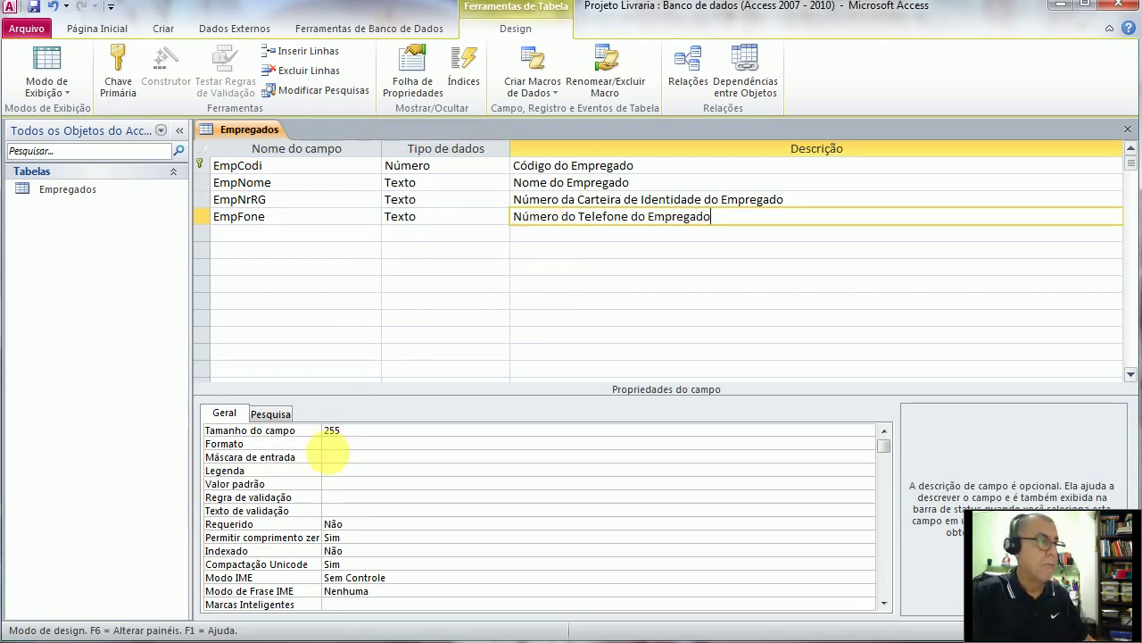
pyautogui.click(308, 432)
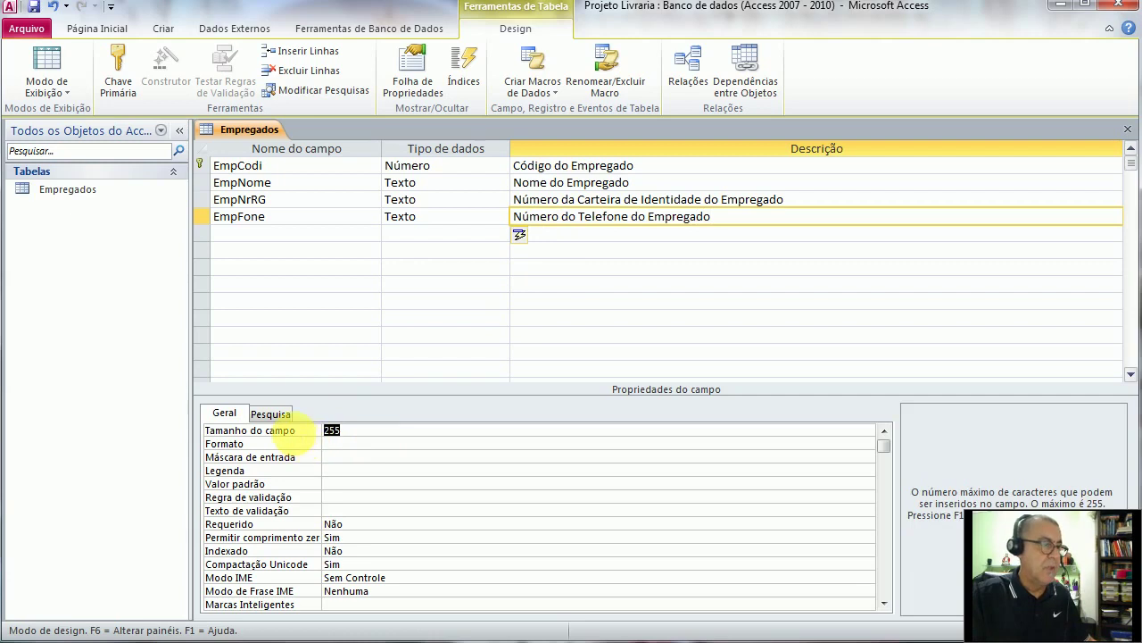
pyautogui.write('15')
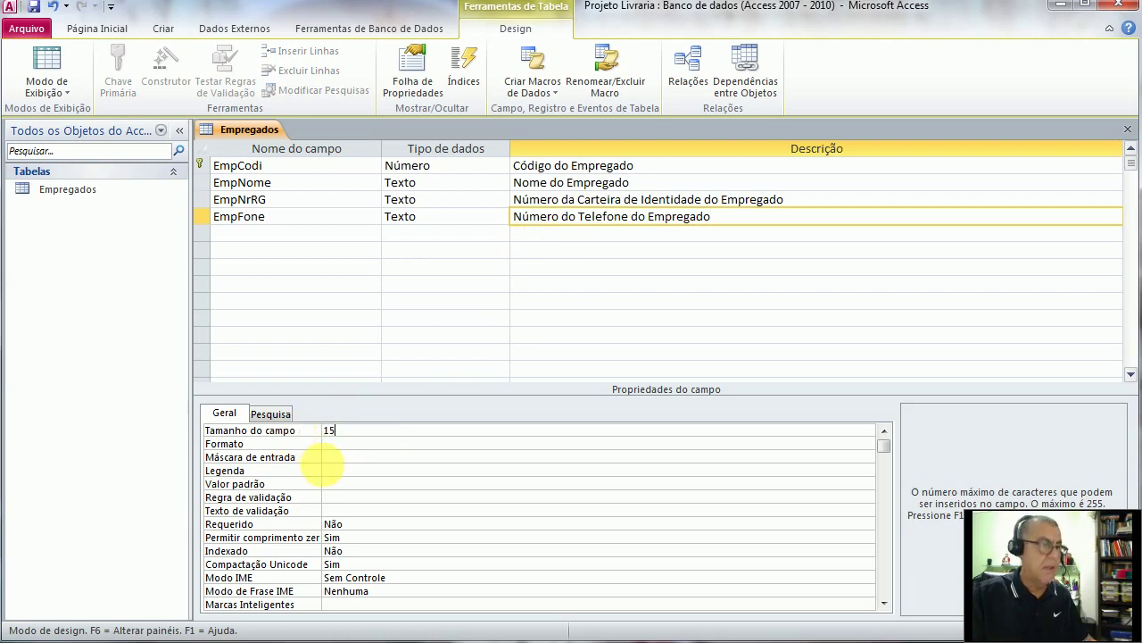
pyautogui.click(333, 457)
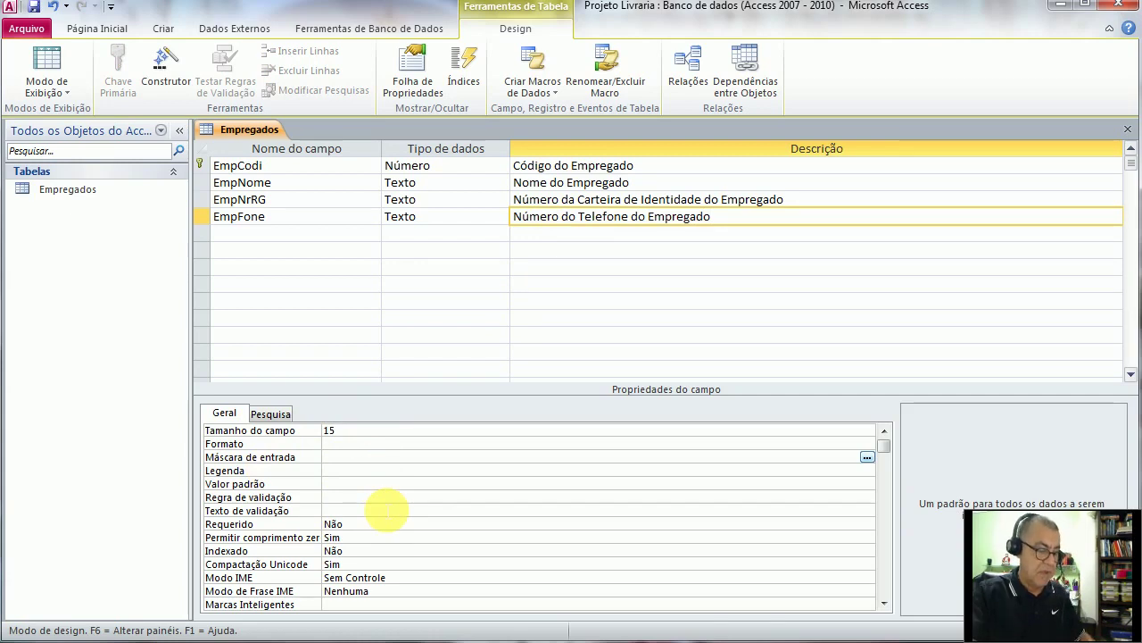
pyautogui.write('(00')
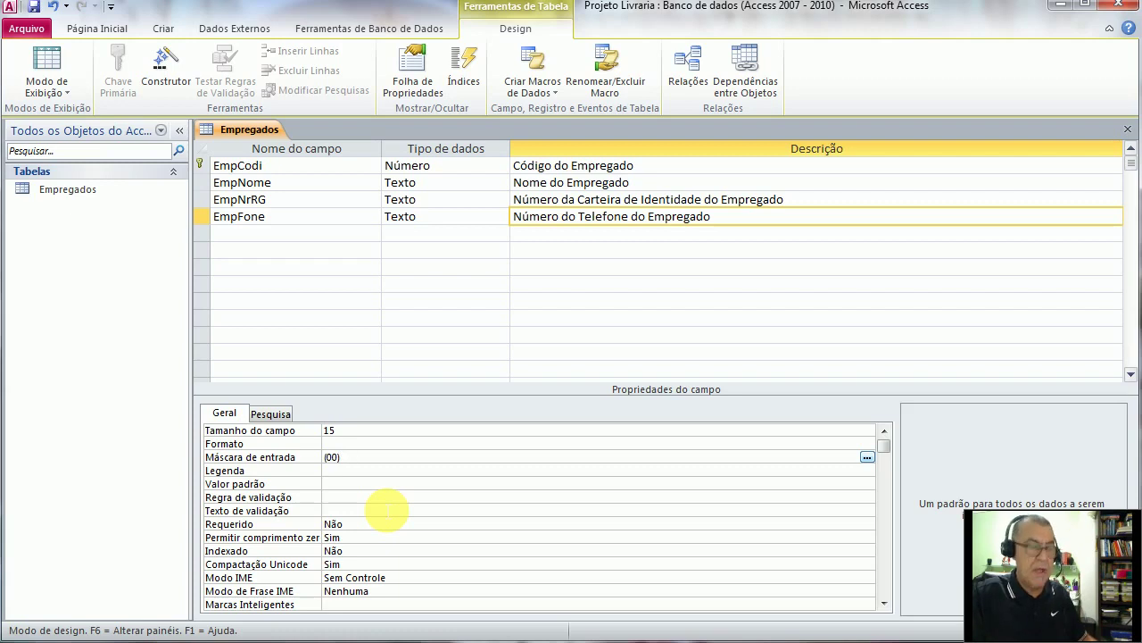
pyautogui.write('9')
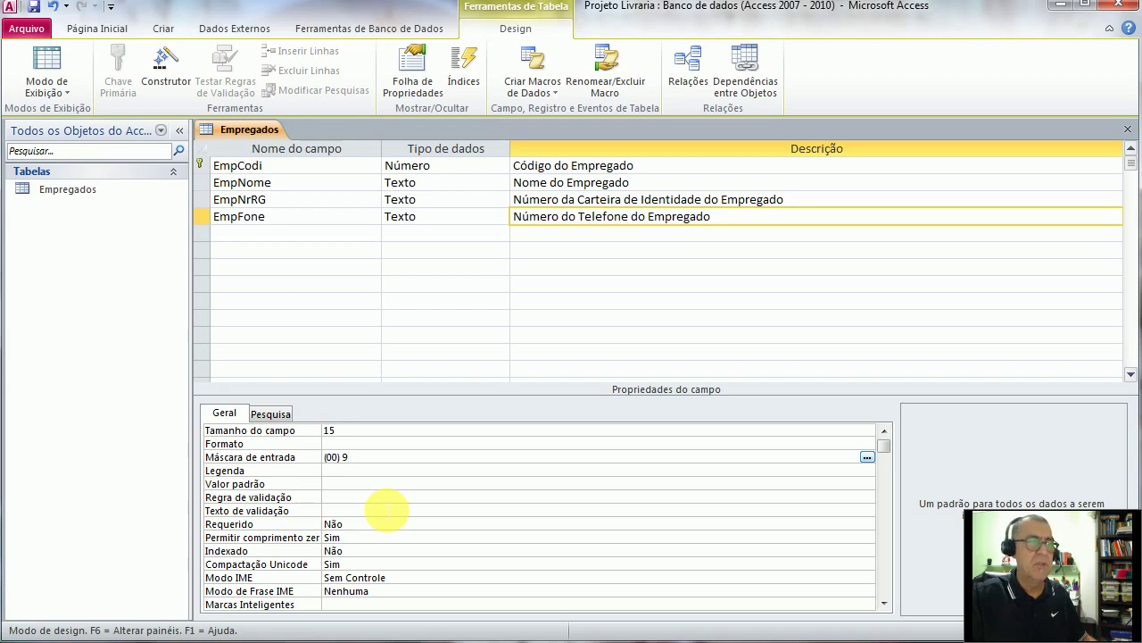
pyautogui.write('00')
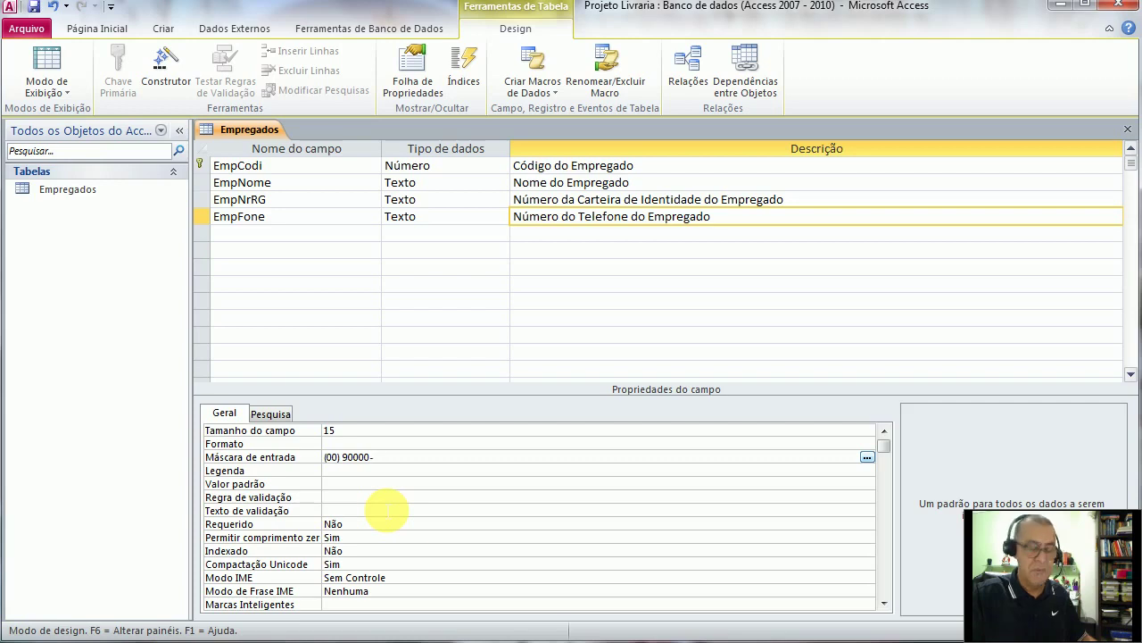
pyautogui.write('0-0000')
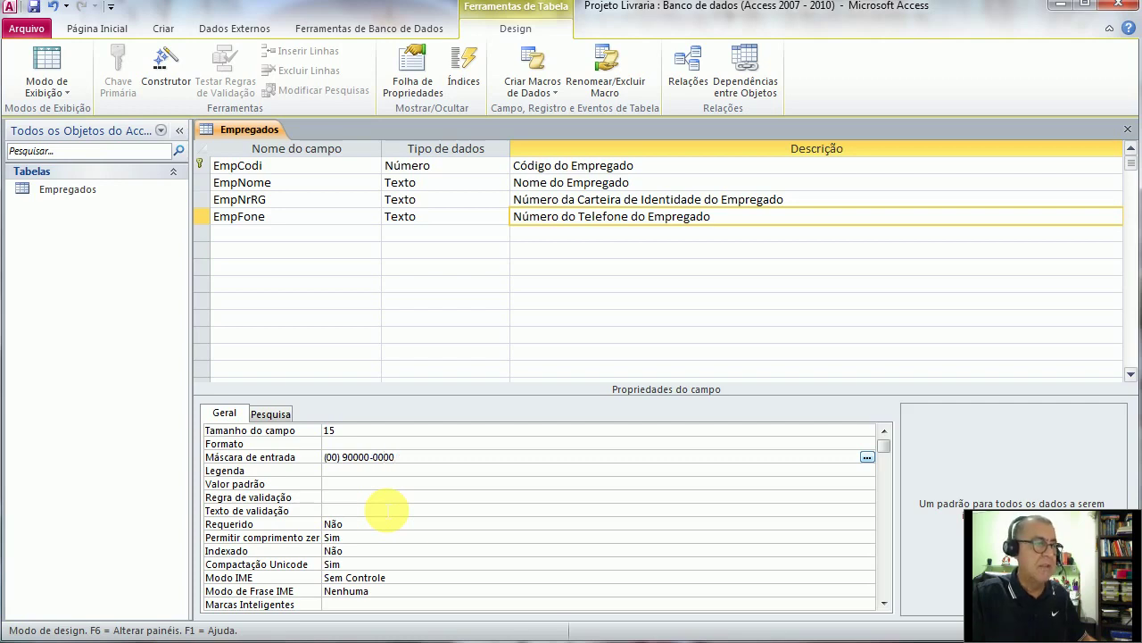
pyautogui.write(';')
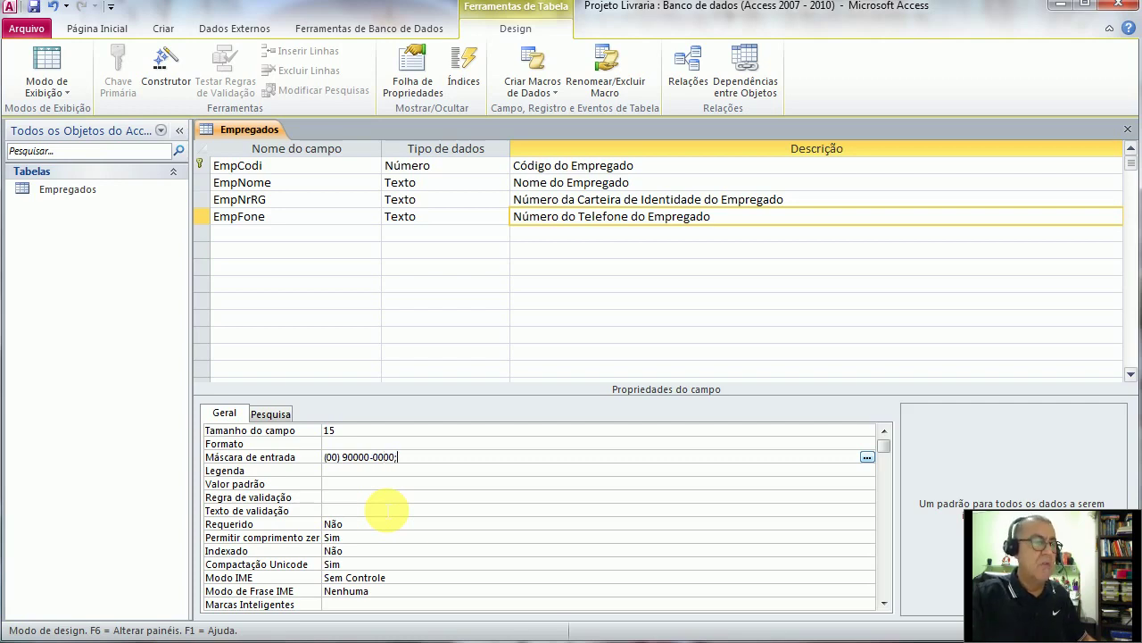
pyautogui.write(';_')
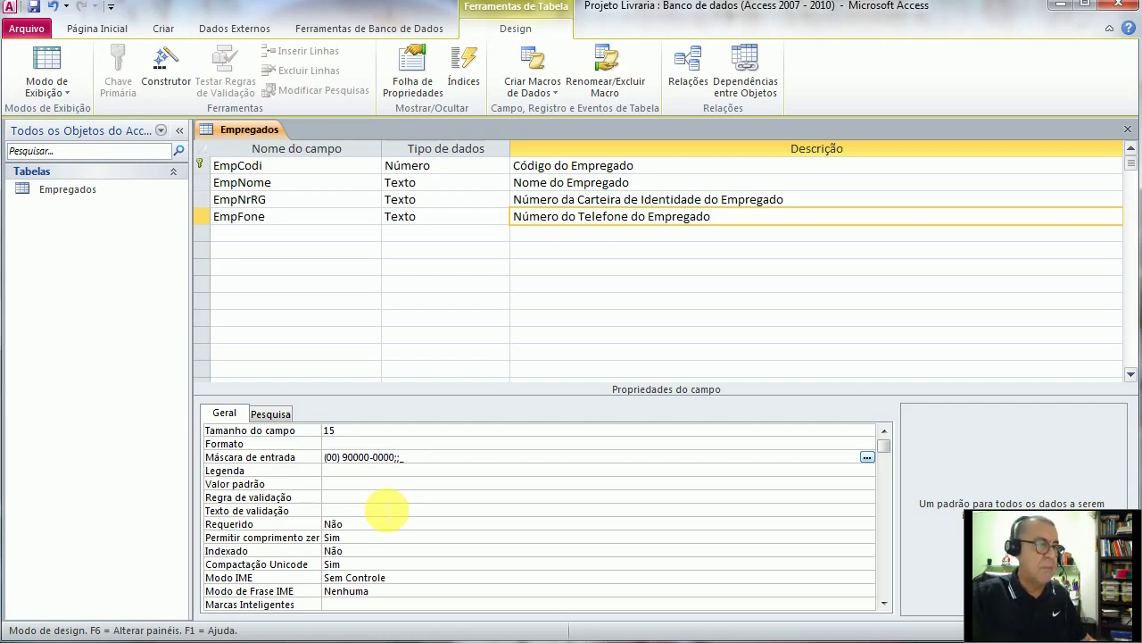
pyautogui.press('Return')
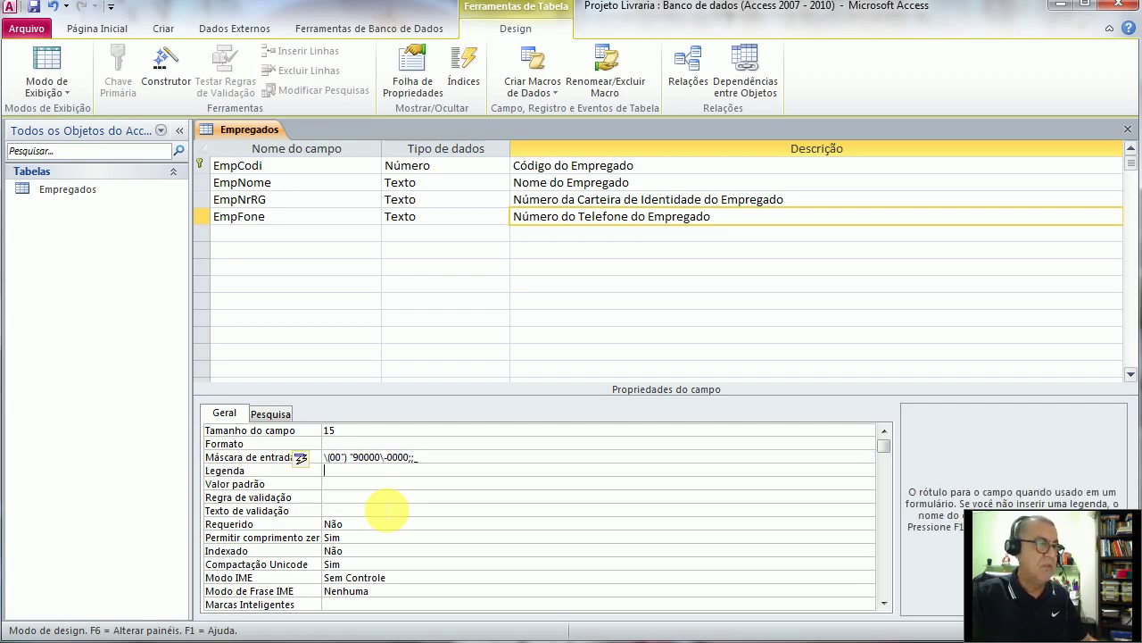
# - Set the EmpFone field's caption to "Telefone"
pyautogui.write('TElefone')
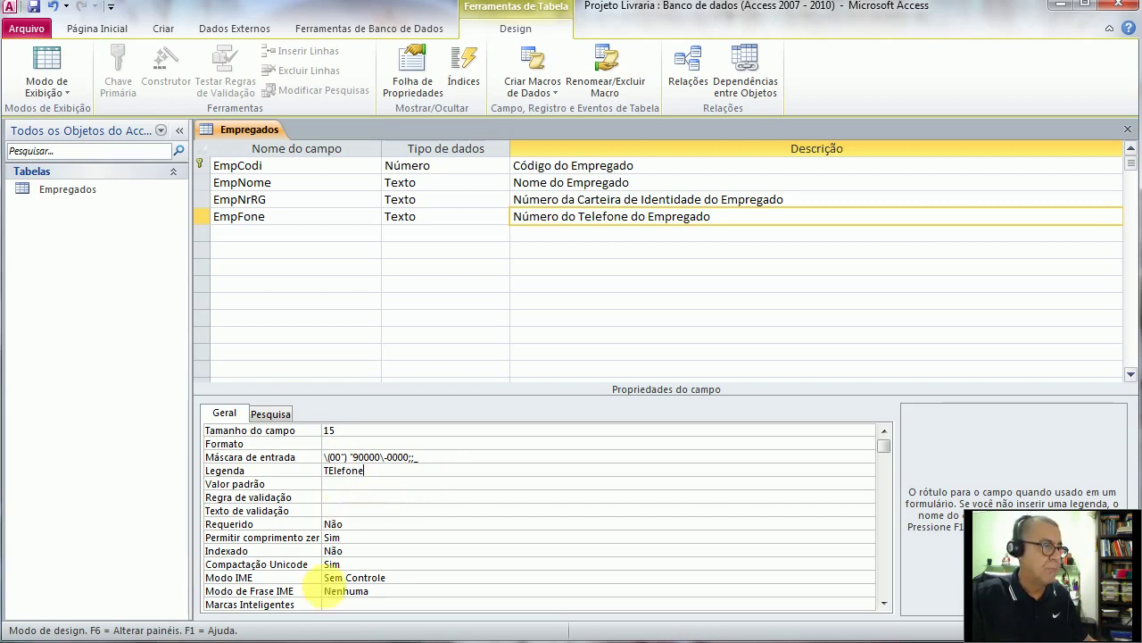
pyautogui.click(334, 473)
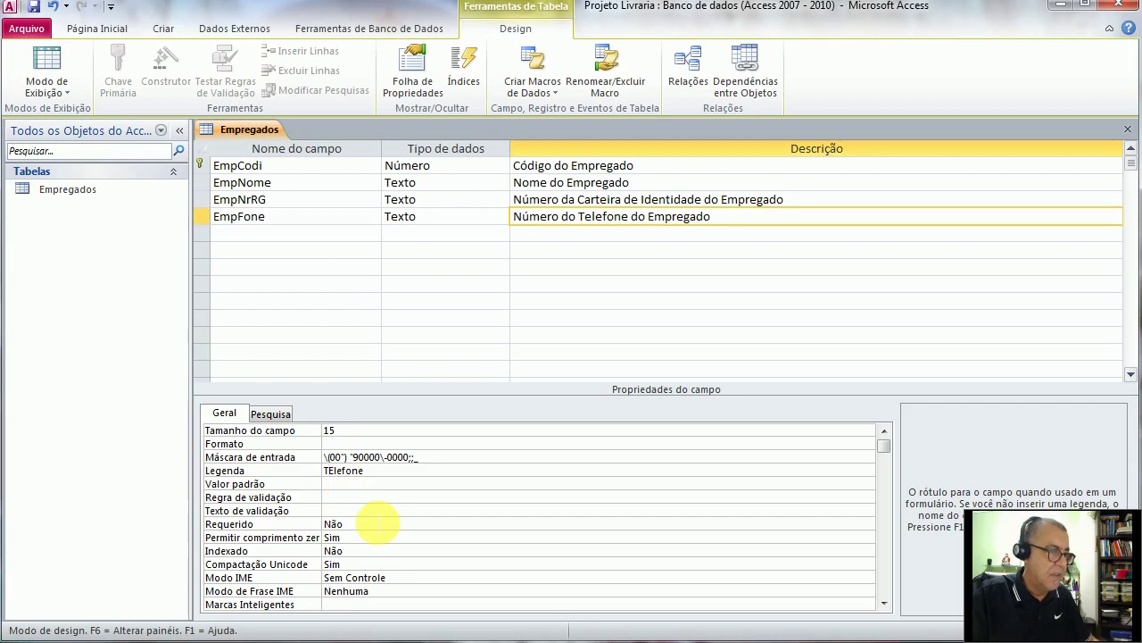
pyautogui.press('BackSpace')
pyautogui.write('e')
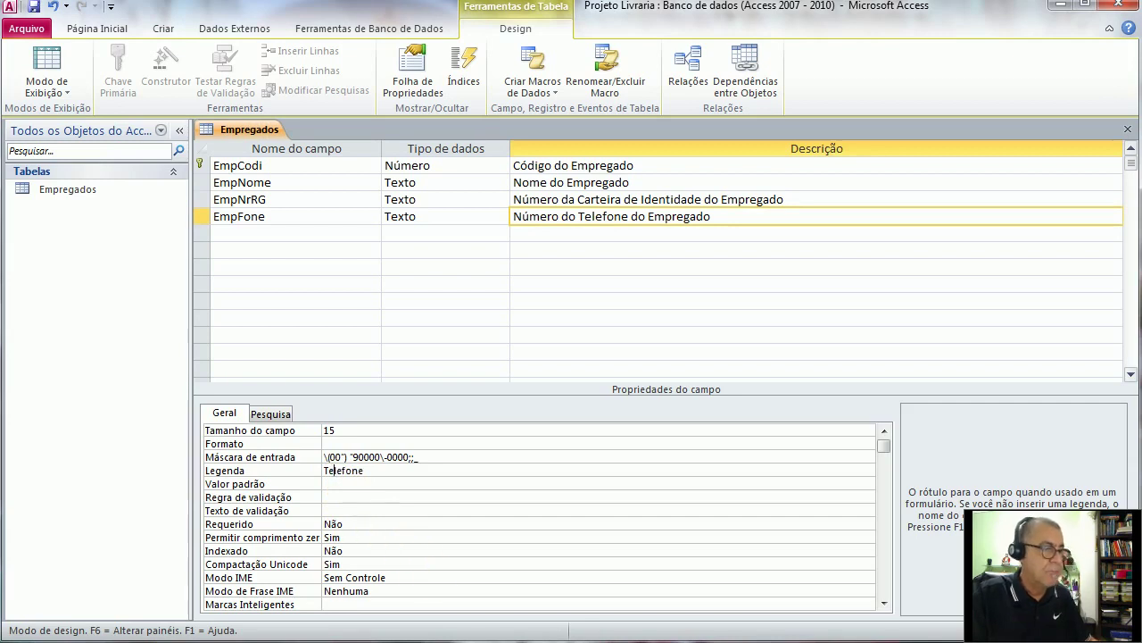
pyautogui.click(366, 642)
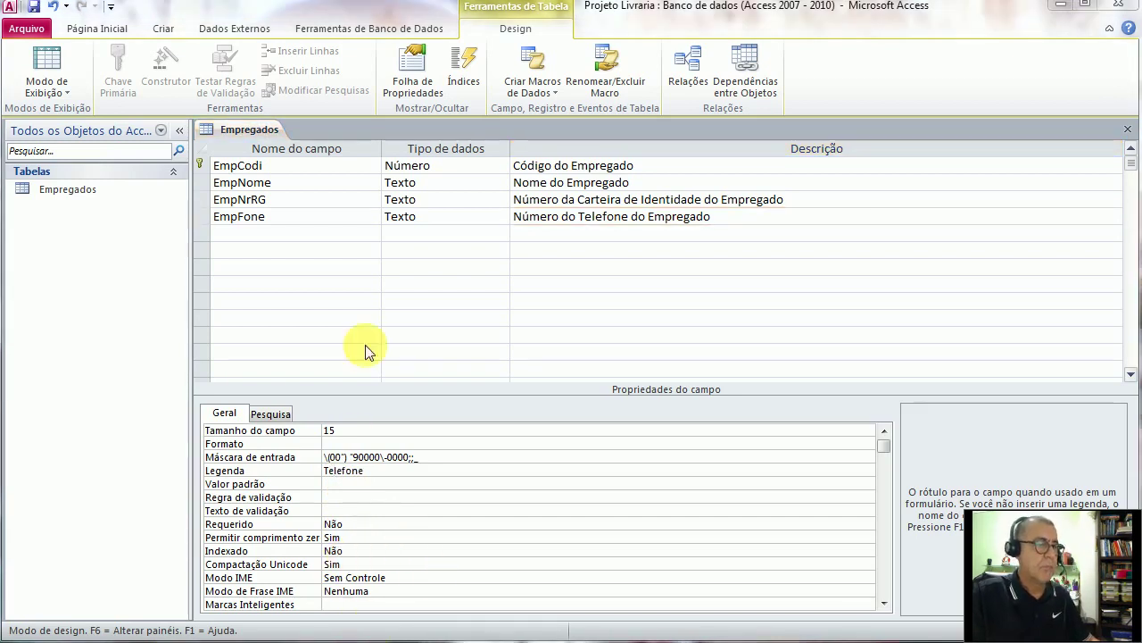
# - Add a field named EmpAdmi with data type Data/Hora below EmpFone
pyautogui.click(266, 232)
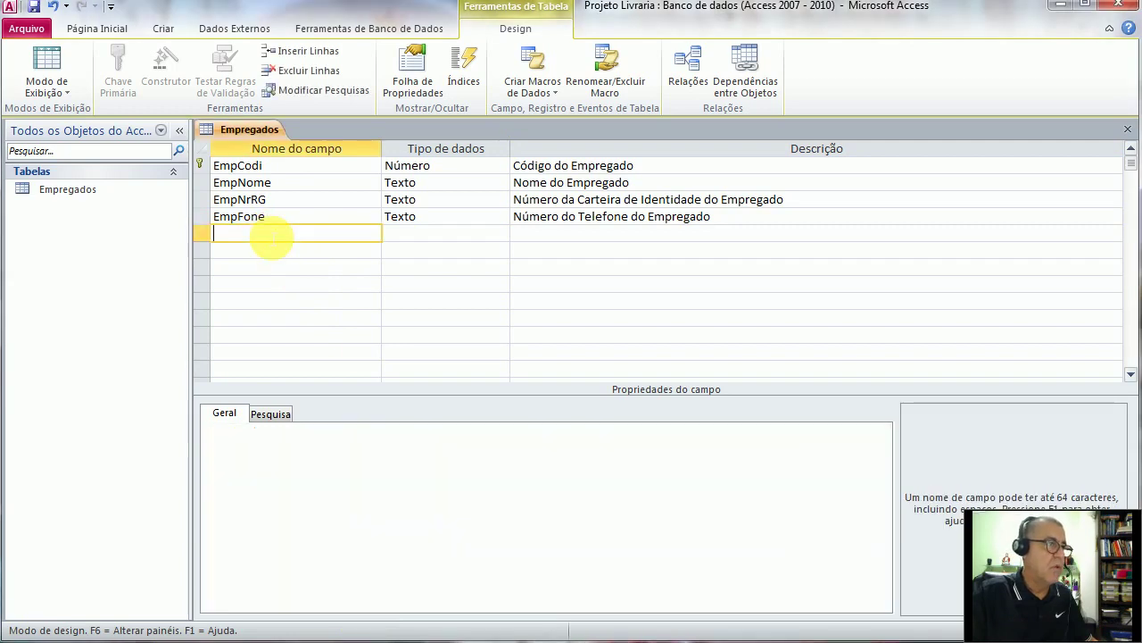
pyautogui.write('Em')
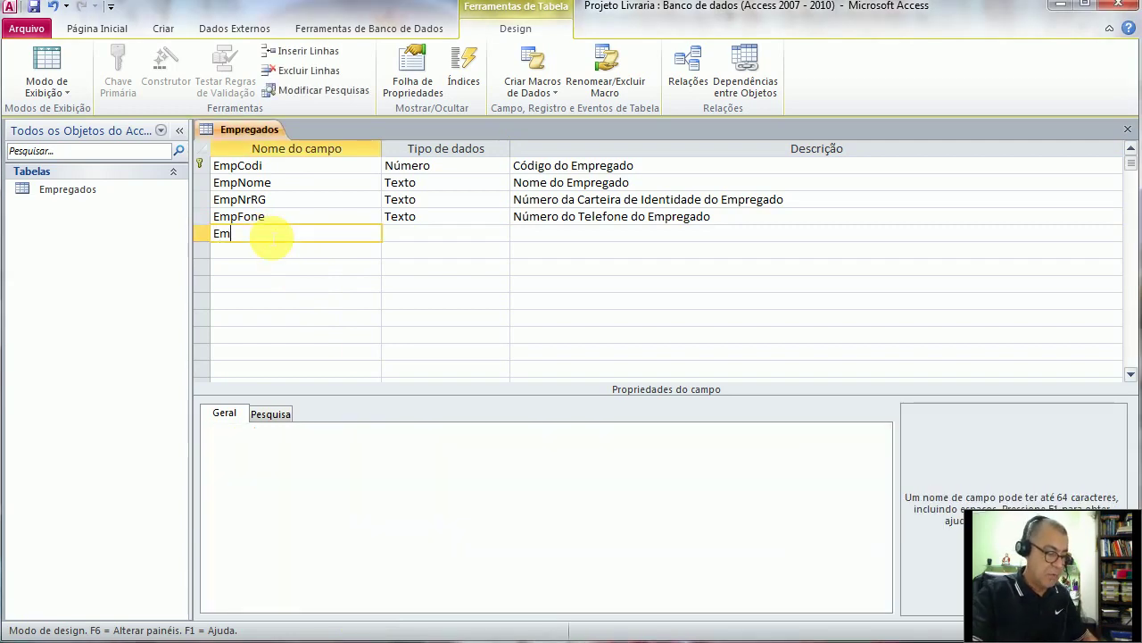
pyautogui.write('pAdmi')
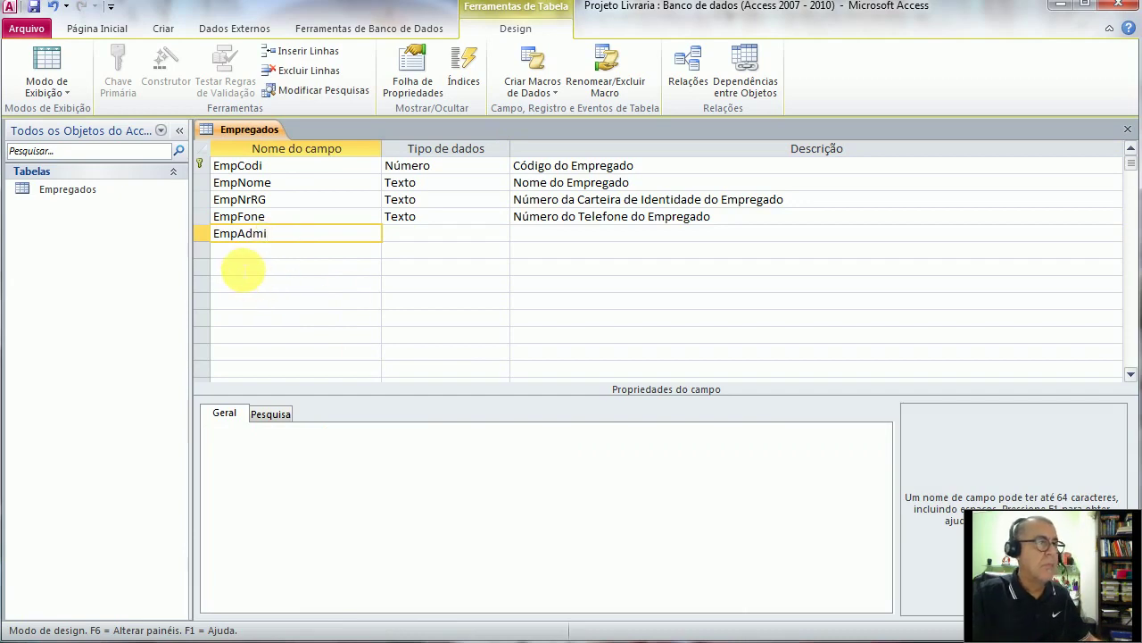
pyautogui.click(407, 236)
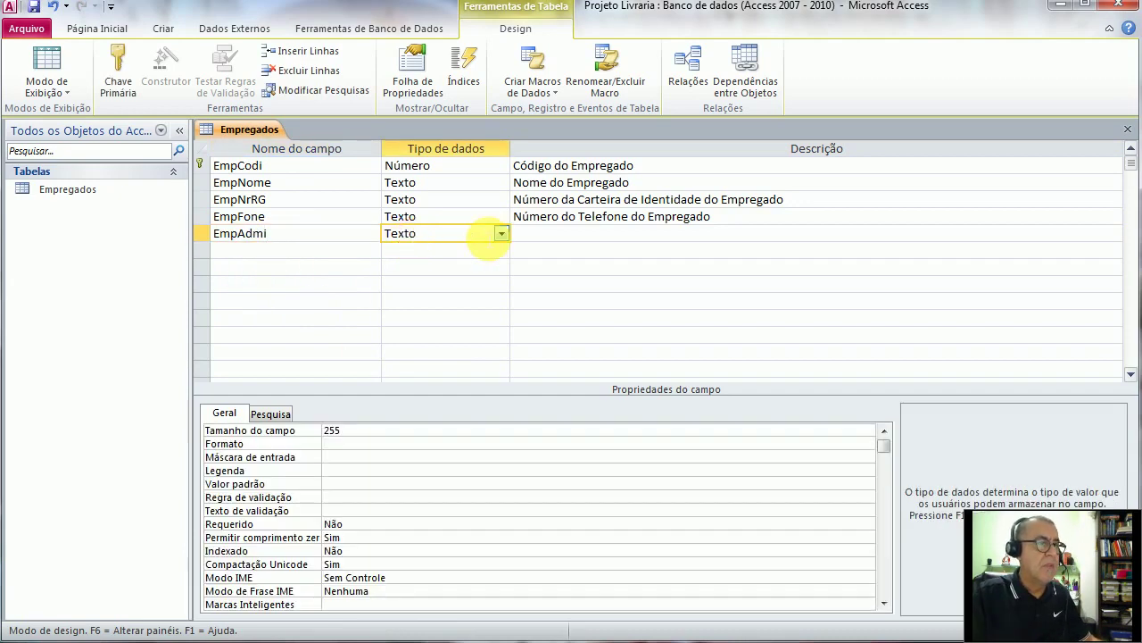
pyautogui.click(504, 232)
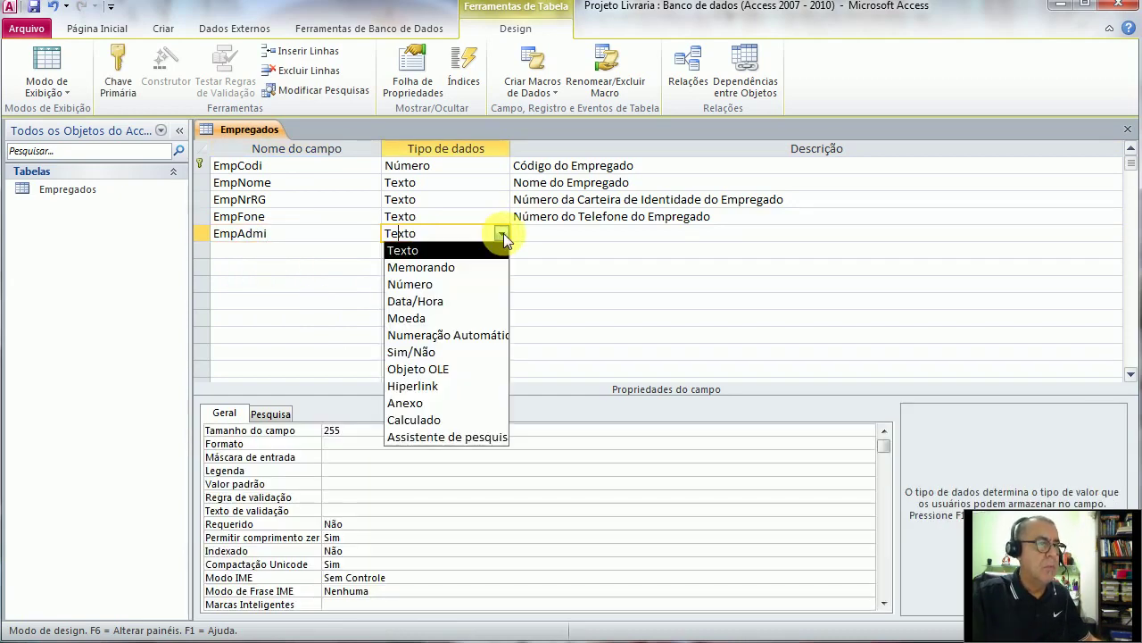
pyautogui.click(426, 301)
# - Enter "Data de Admissão do Empregado" as the description of the EmpAdmi field
pyautogui.click(570, 239)
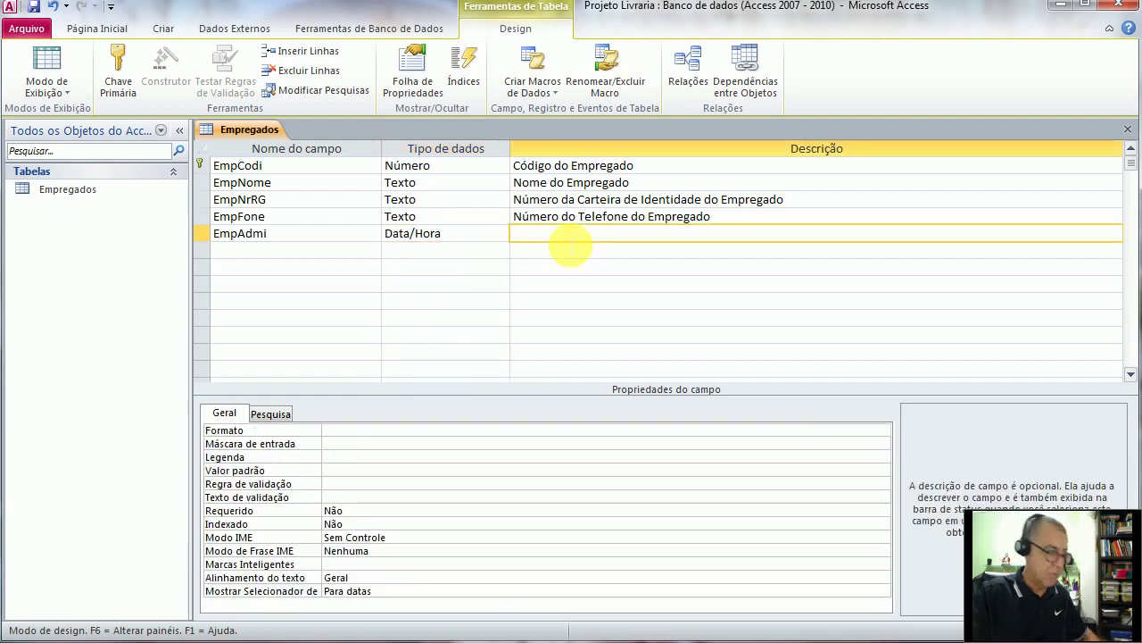
pyautogui.write('Data de ')
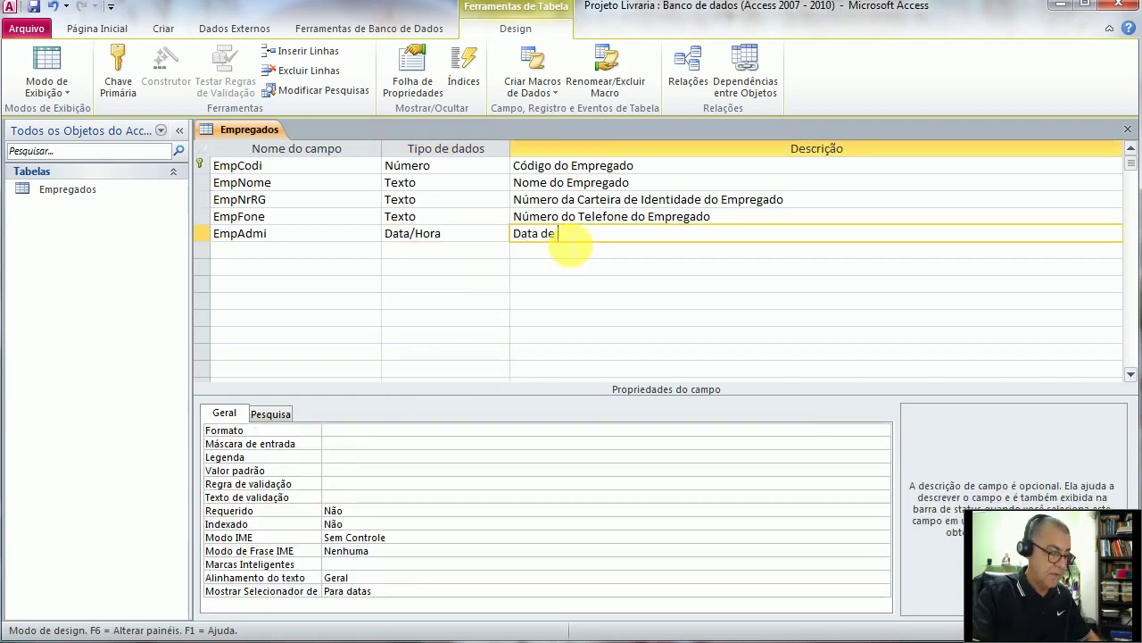
pyautogui.write('admissão do ')
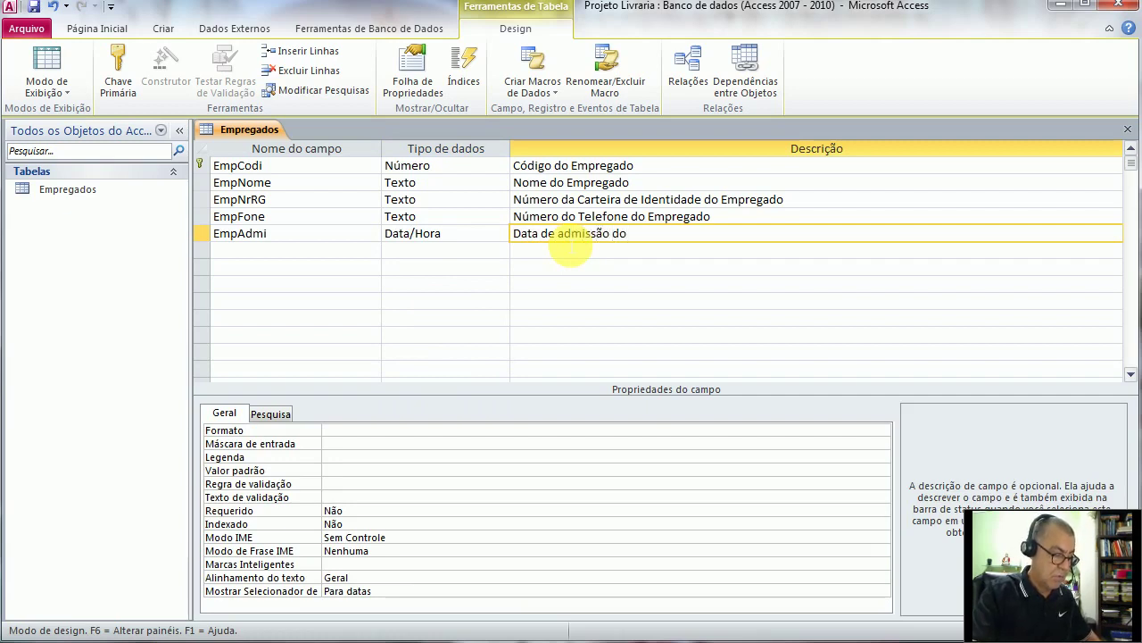
pyautogui.write('Empregado')
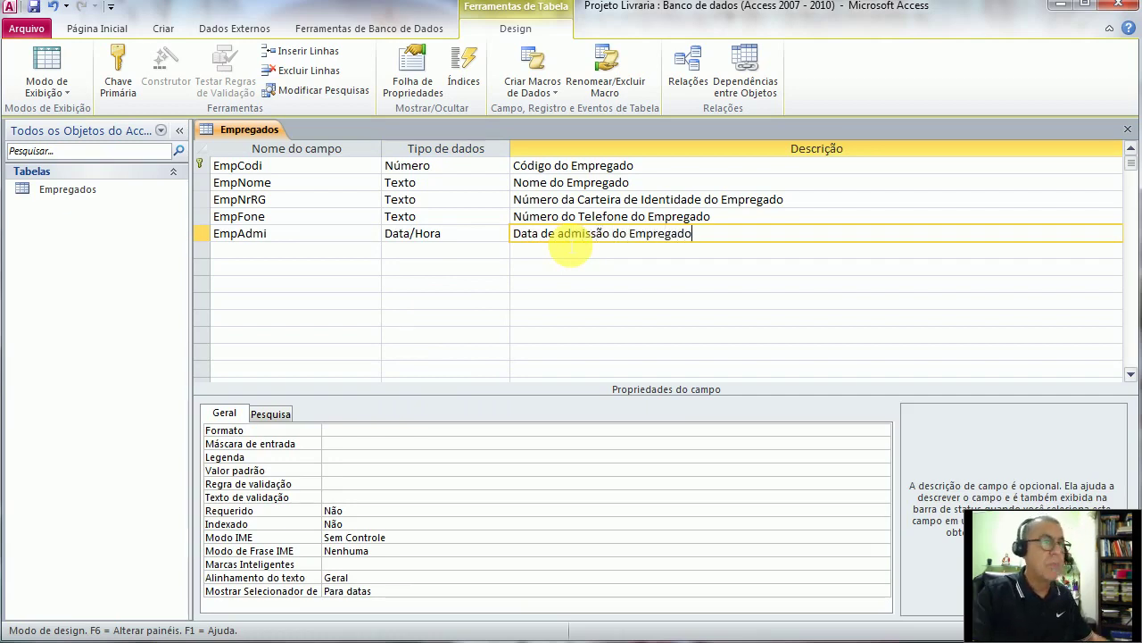
pyautogui.press('Delete')
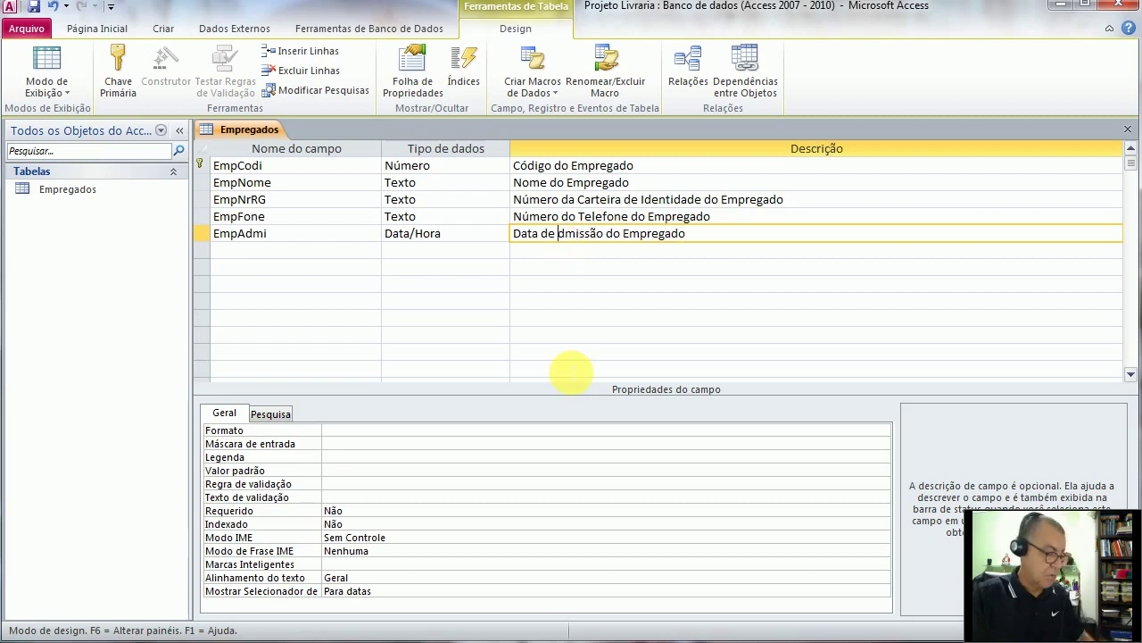
pyautogui.write('S')
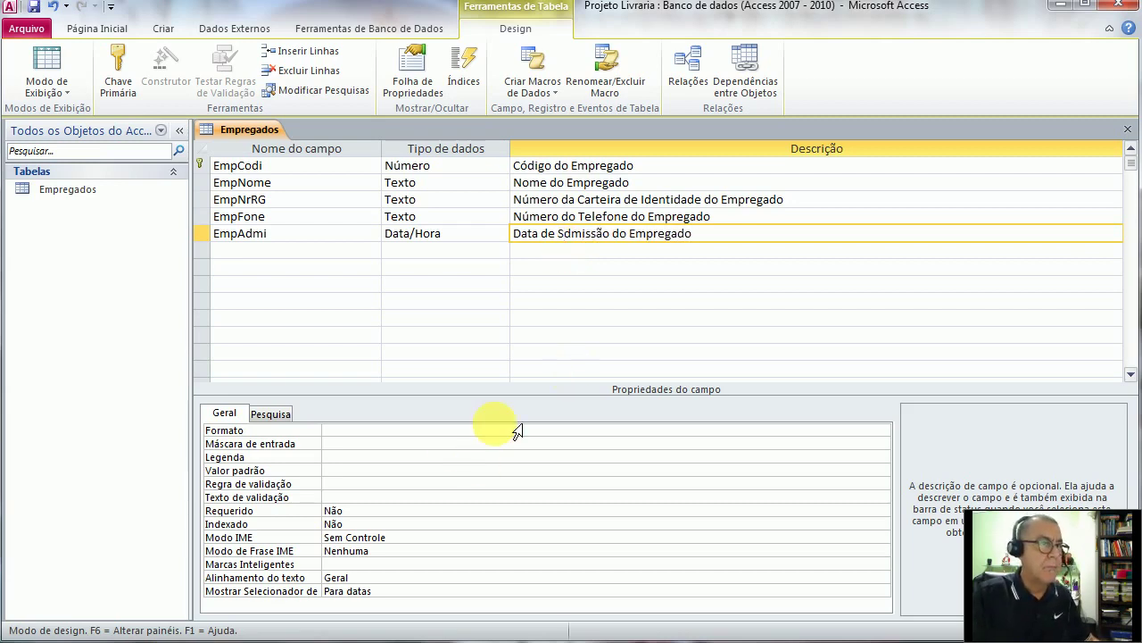
pyautogui.press('BackSpace')
pyautogui.write('A')
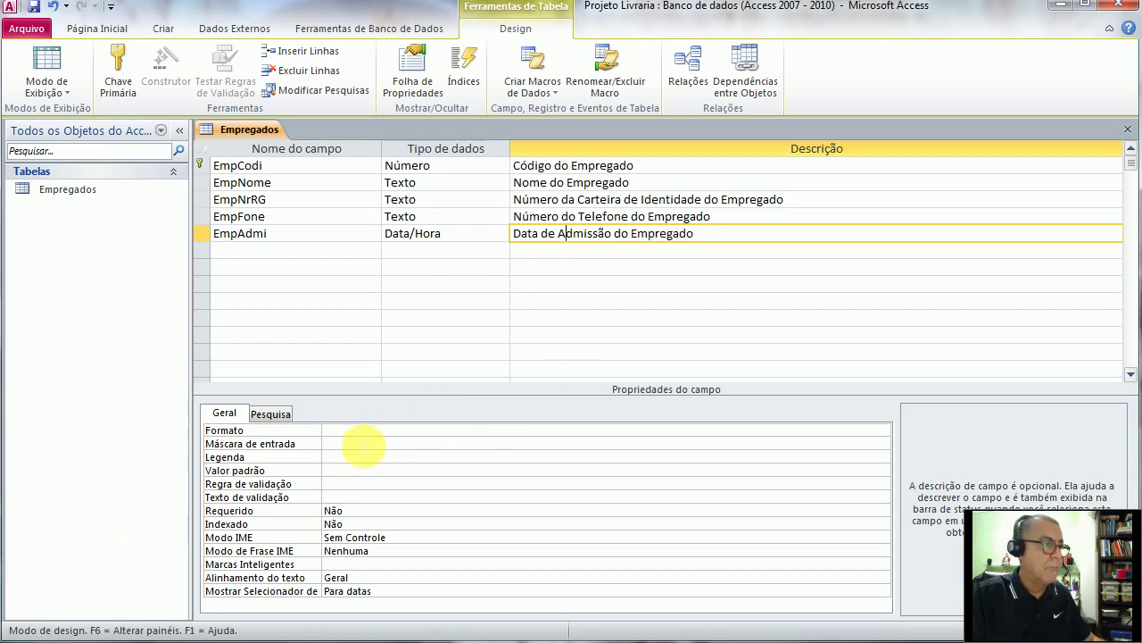
# - Set the display format of the EmpAdmi field to Data abreviada
pyautogui.click(357, 433)
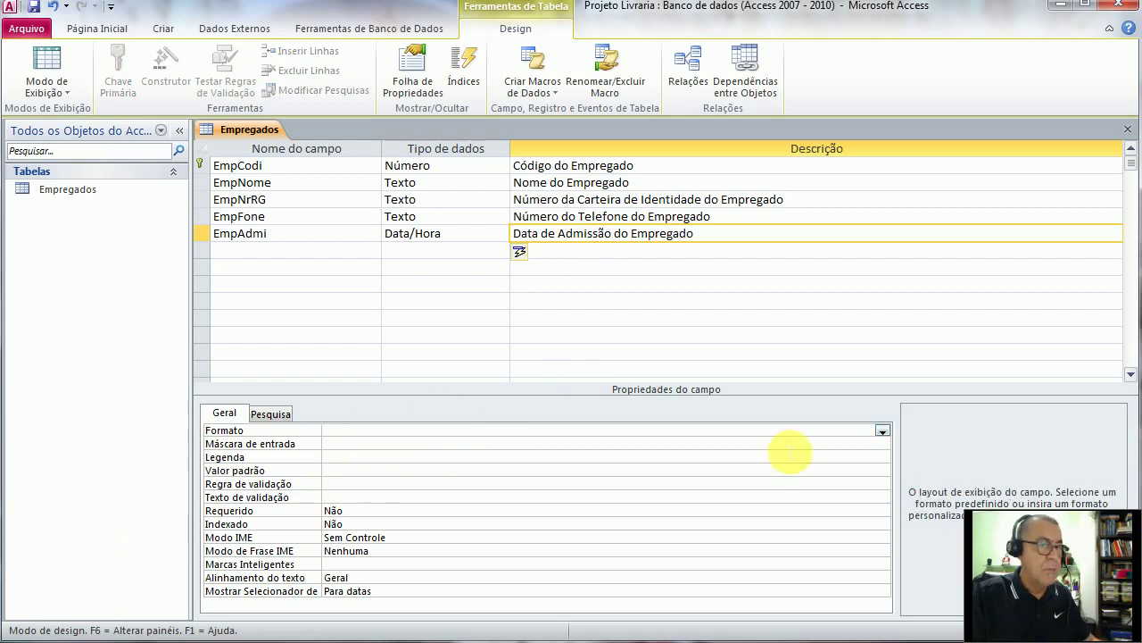
pyautogui.click(883, 430)
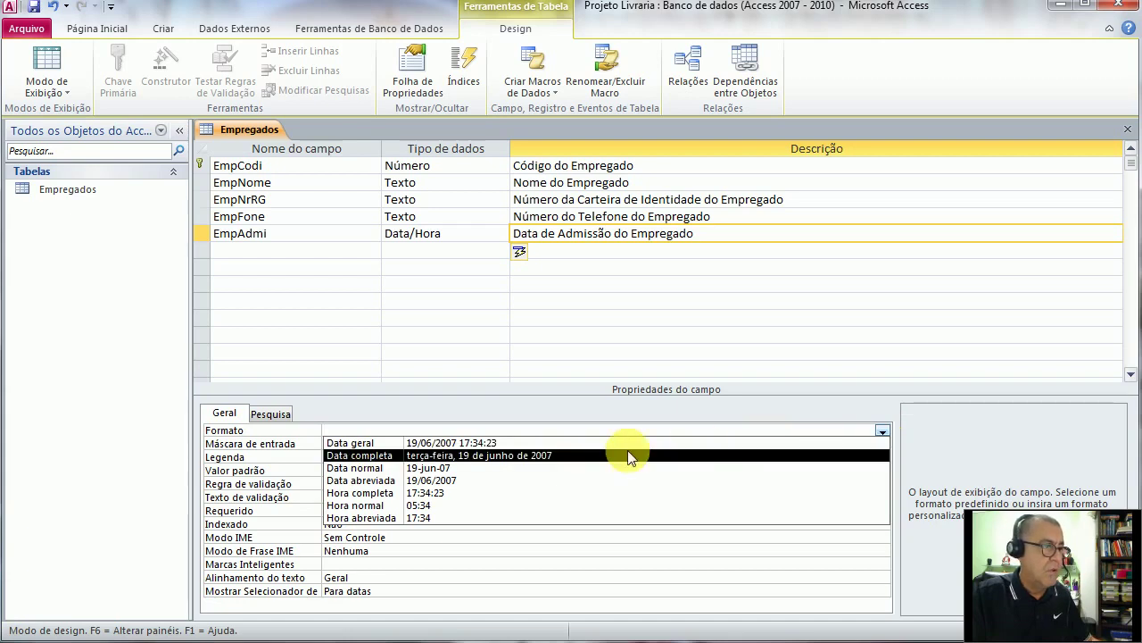
pyautogui.click(463, 482)
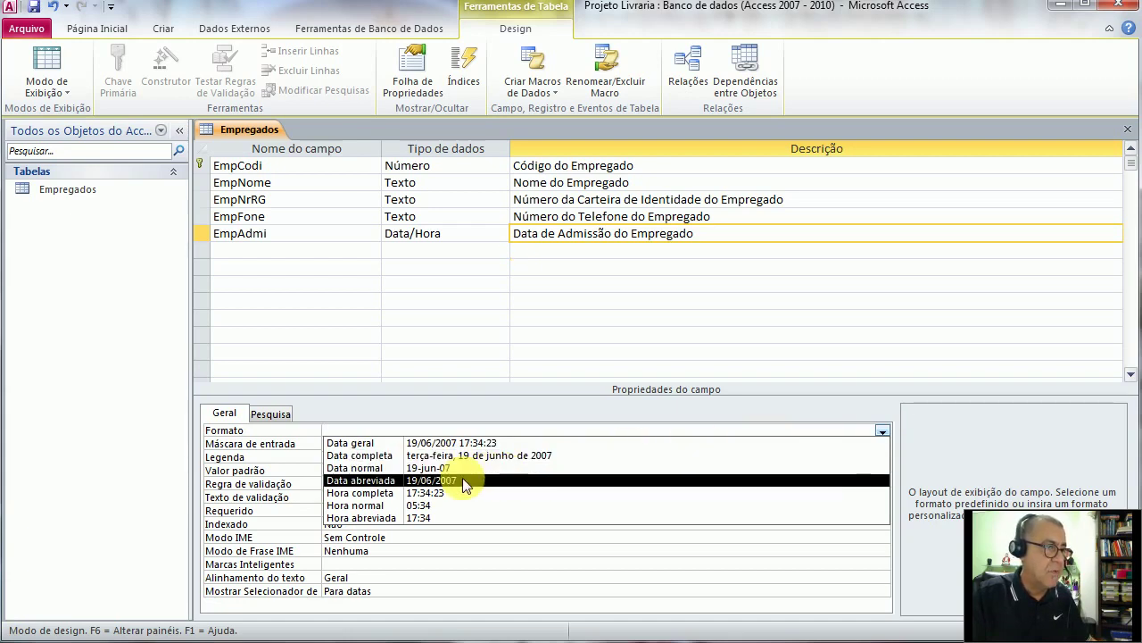
pyautogui.click(462, 480)
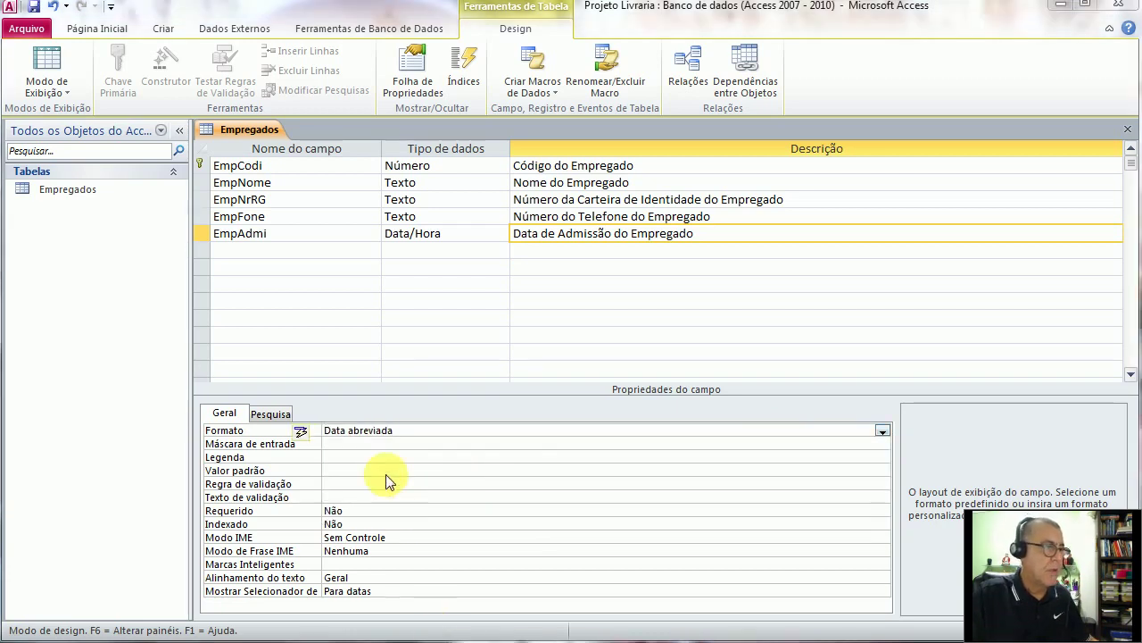
# - Give the EmpAdmi field the input mask 00/00/0000 and the caption "Admissão"
pyautogui.click(337, 447)
pyautogui.write('00')
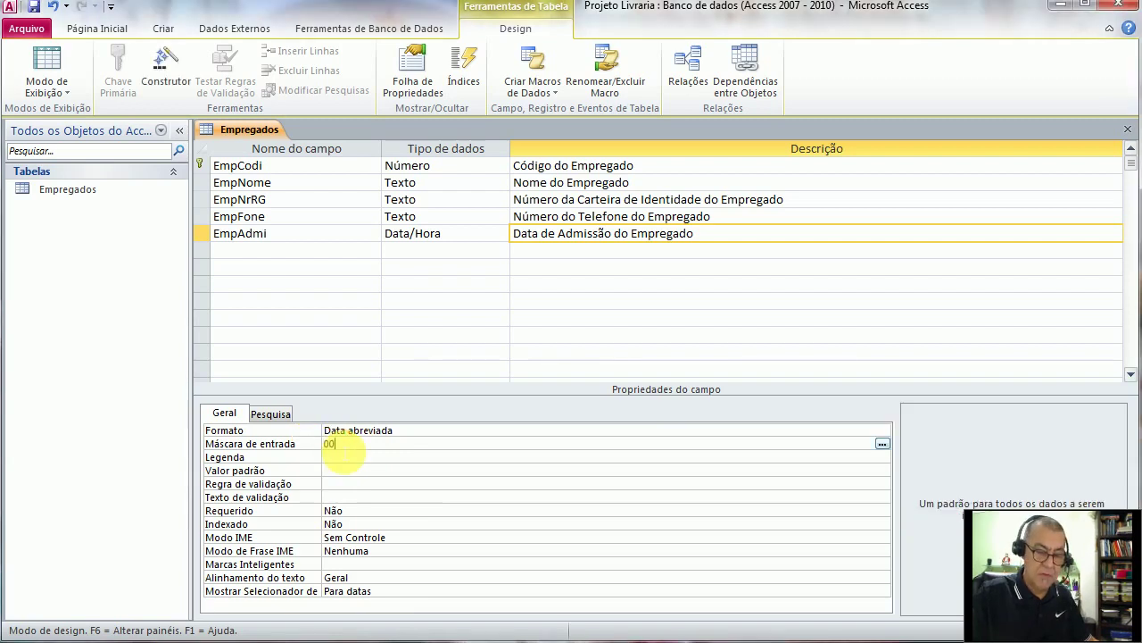
pyautogui.write('/00/0000')
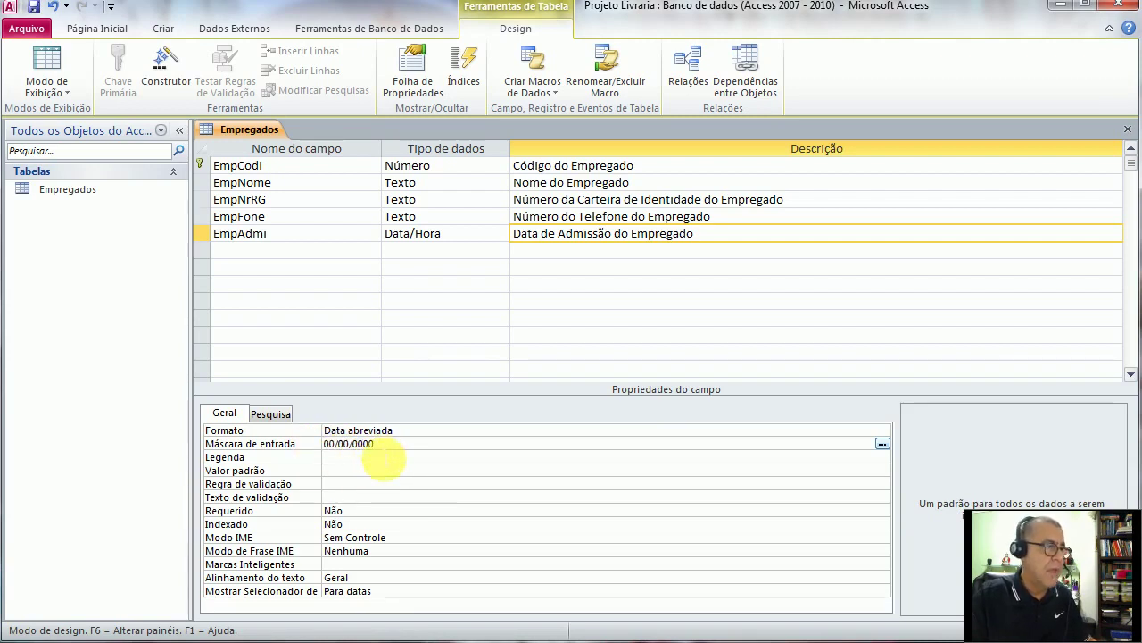
pyautogui.press('Return')
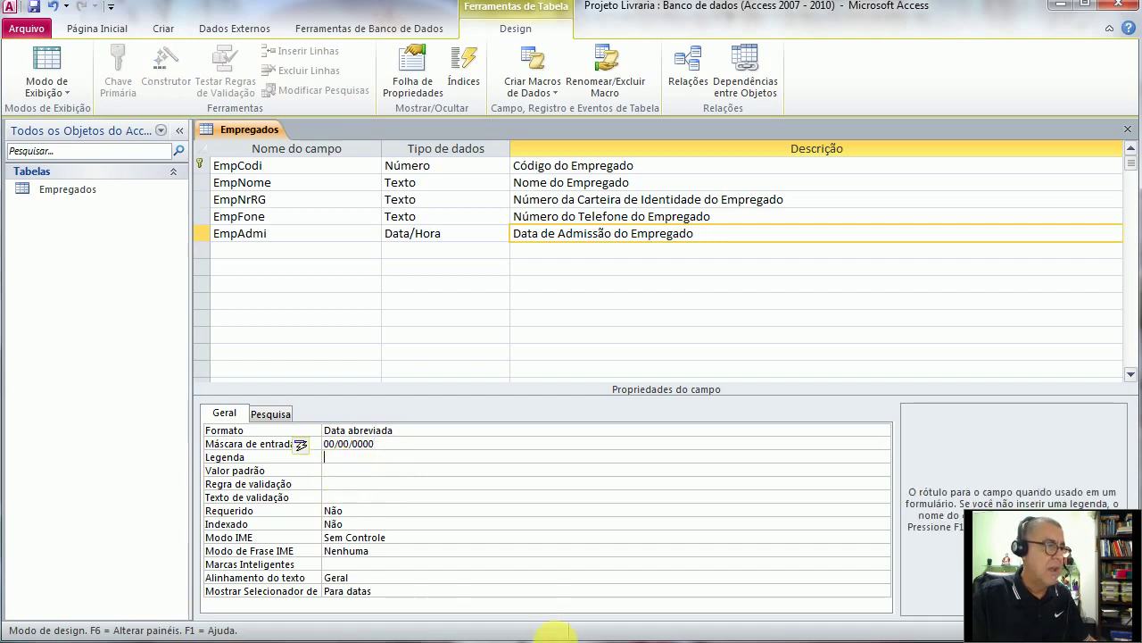
pyautogui.write('Admissão')
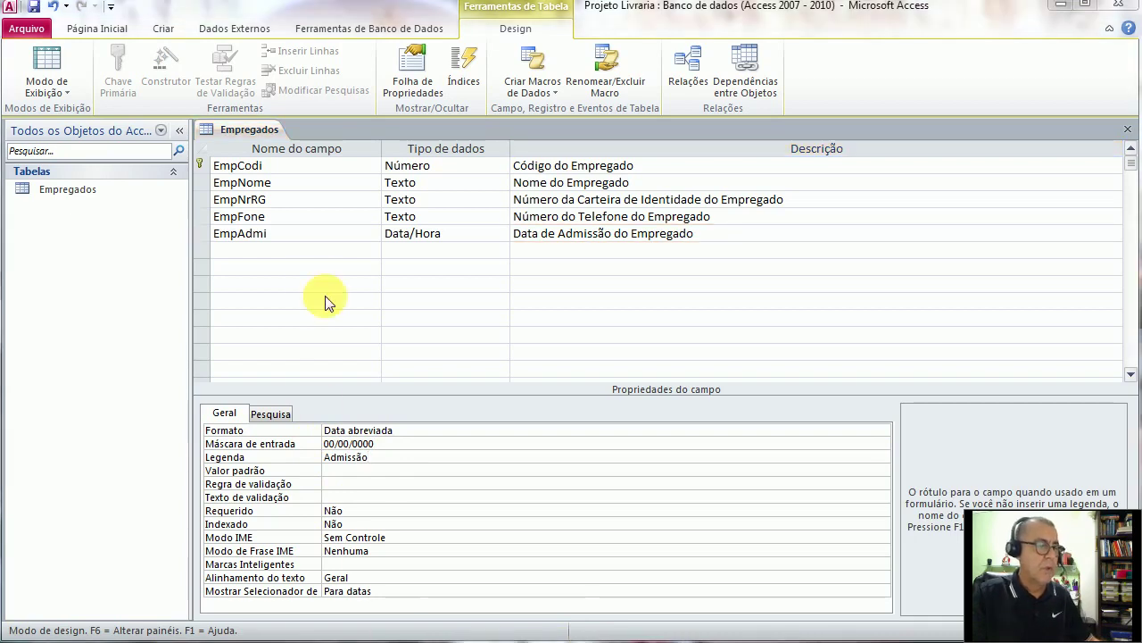
# - Add a Texto field named EmpFunc below EmpAdmi, with the description "Função do Empregado"
pyautogui.click(270, 255)
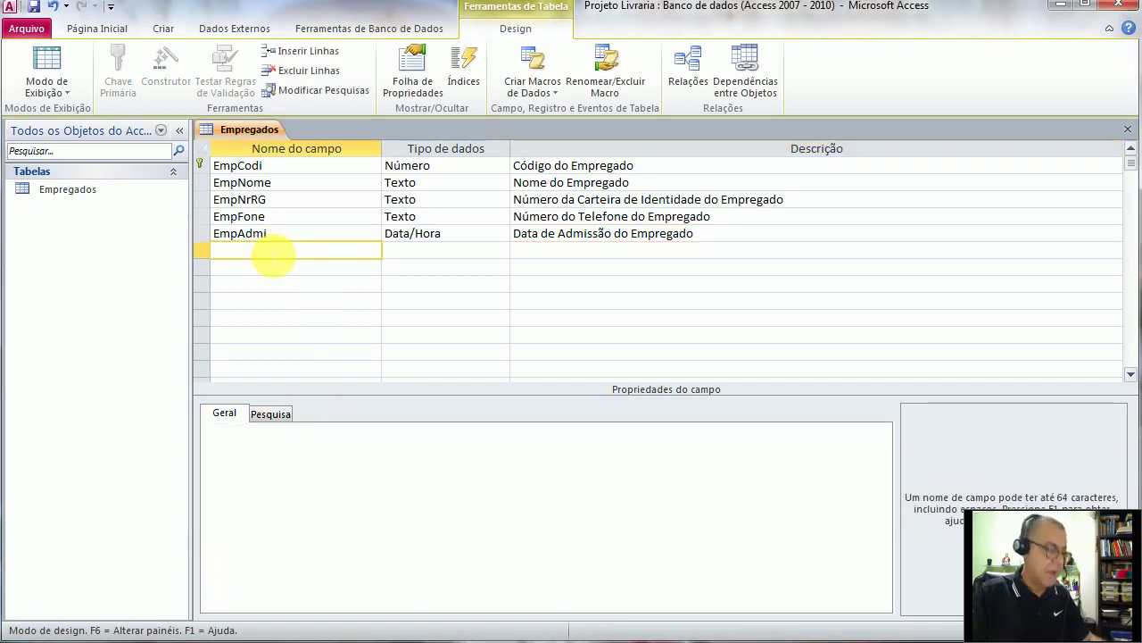
pyautogui.write('Emp')
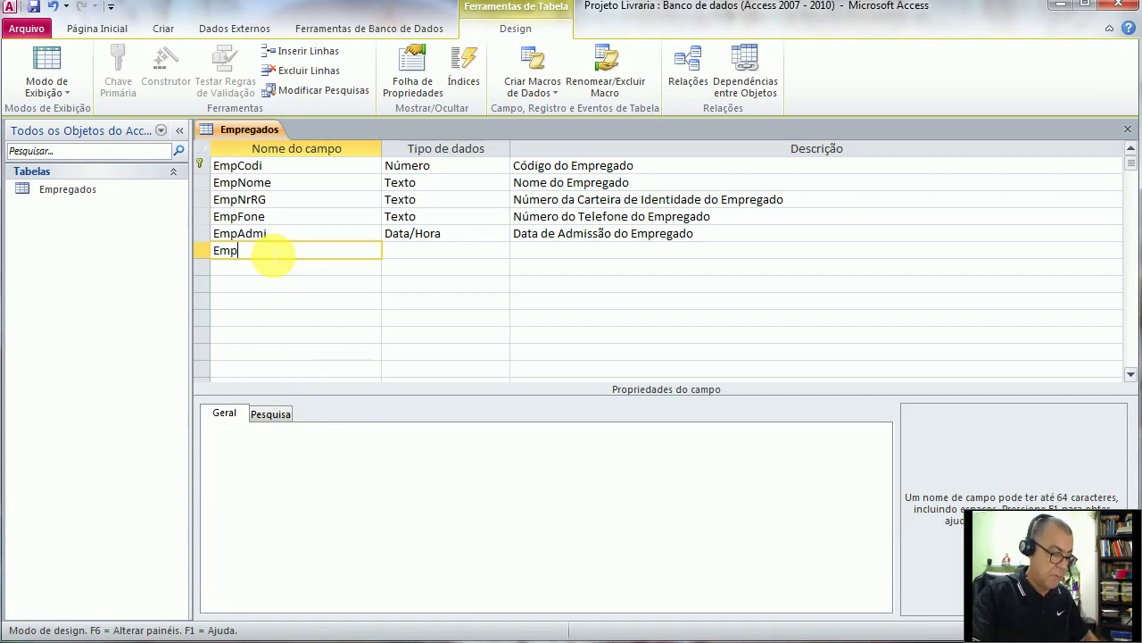
pyautogui.write('Fund')
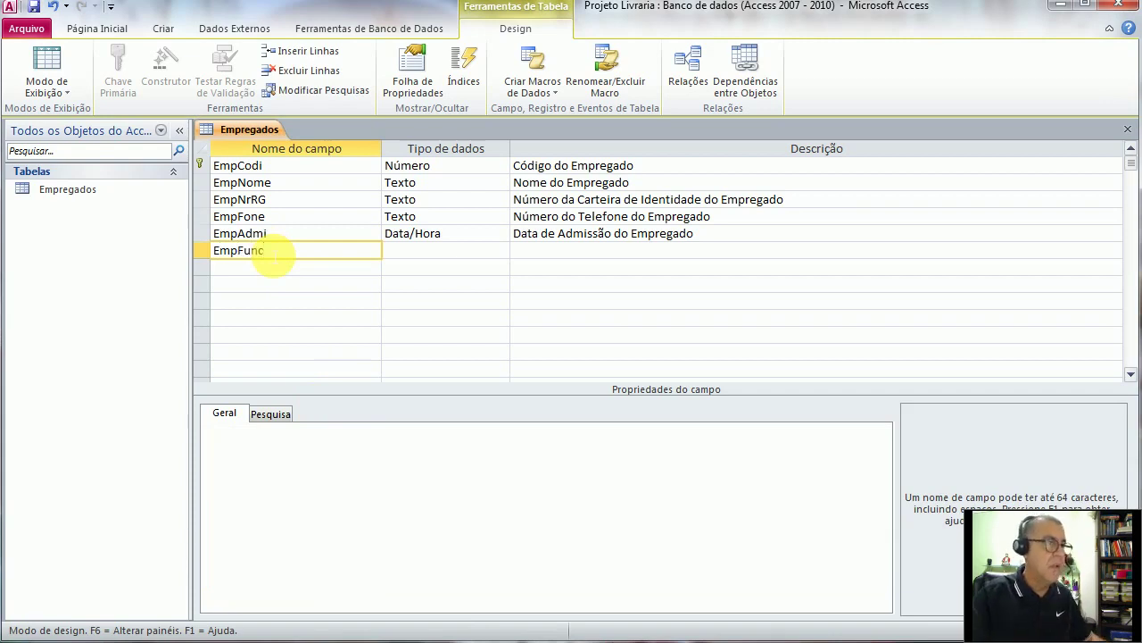
pyautogui.press('Tab')
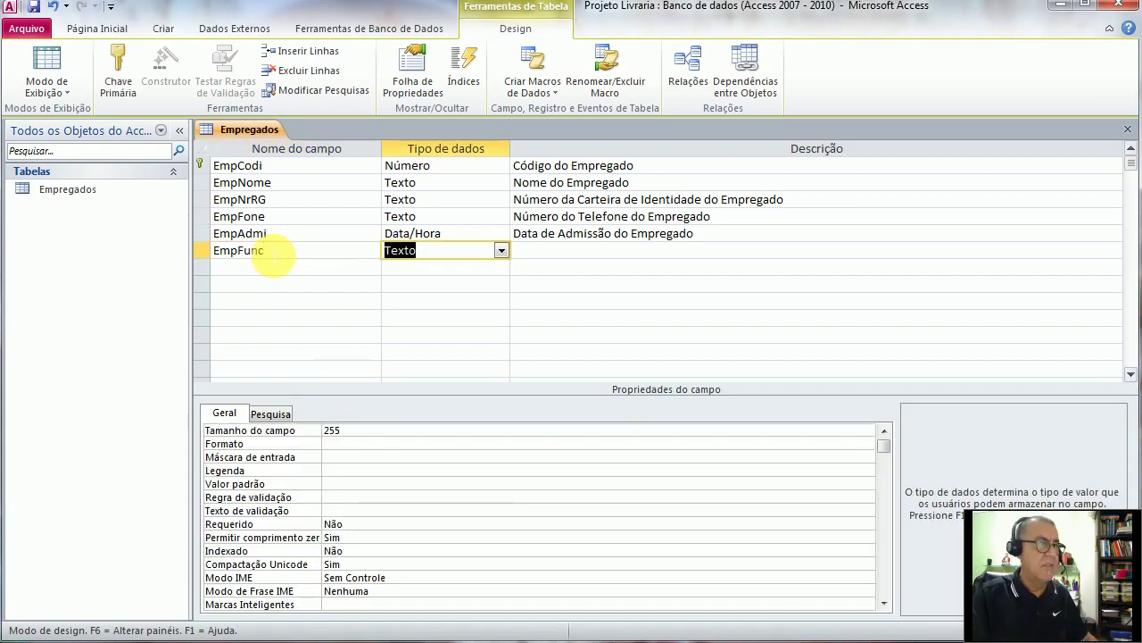
pyautogui.press('Tab')
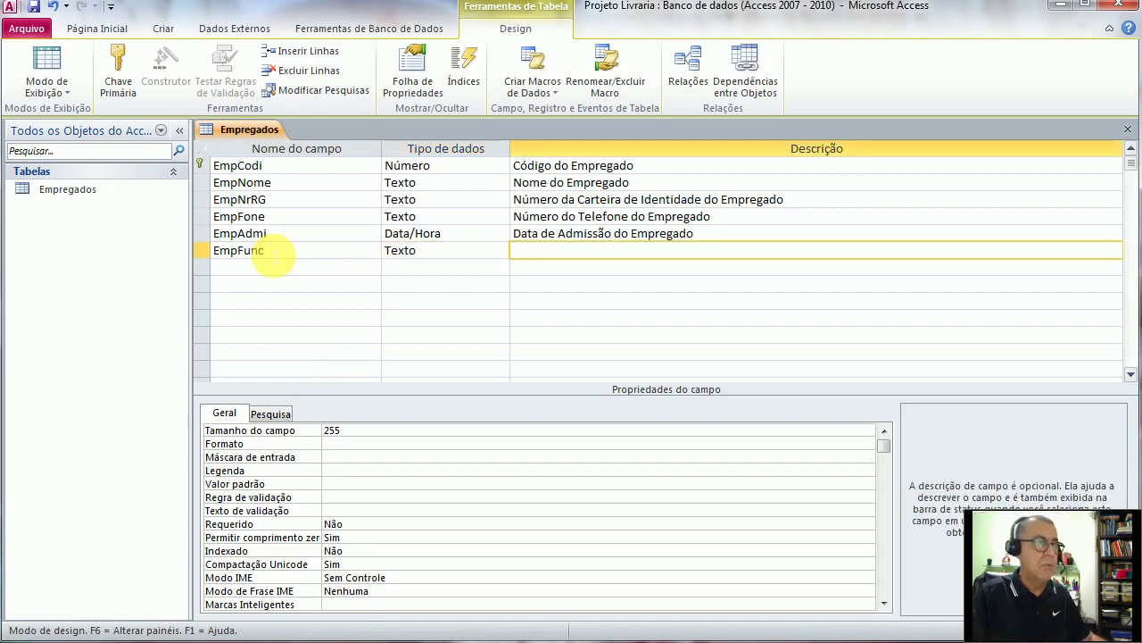
pyautogui.write('Fun')
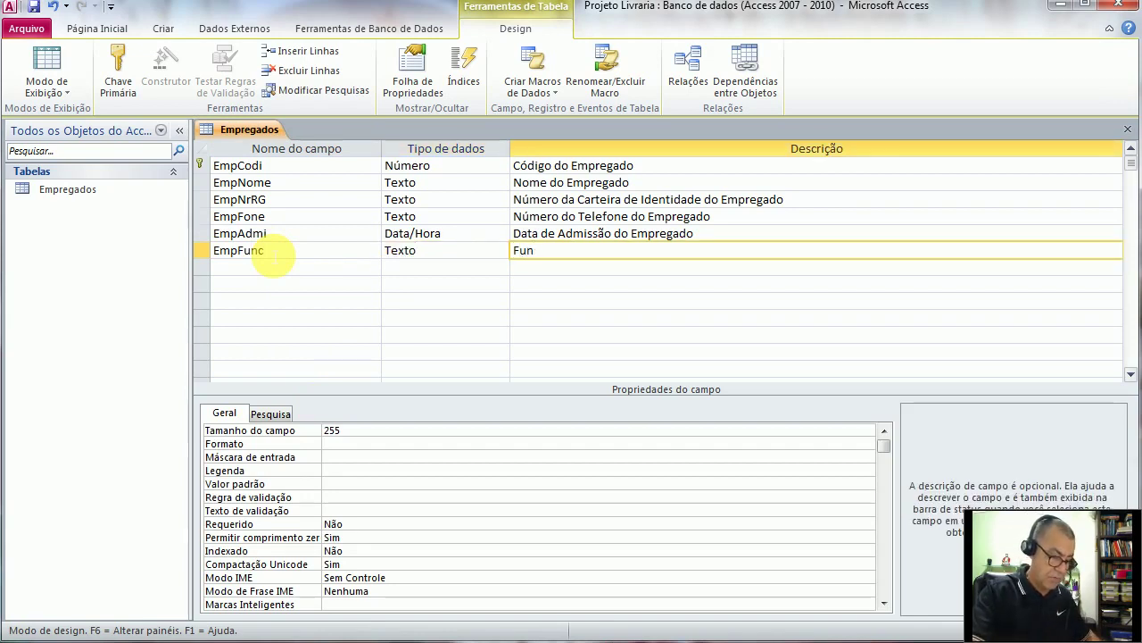
pyautogui.write('ção do Emp')
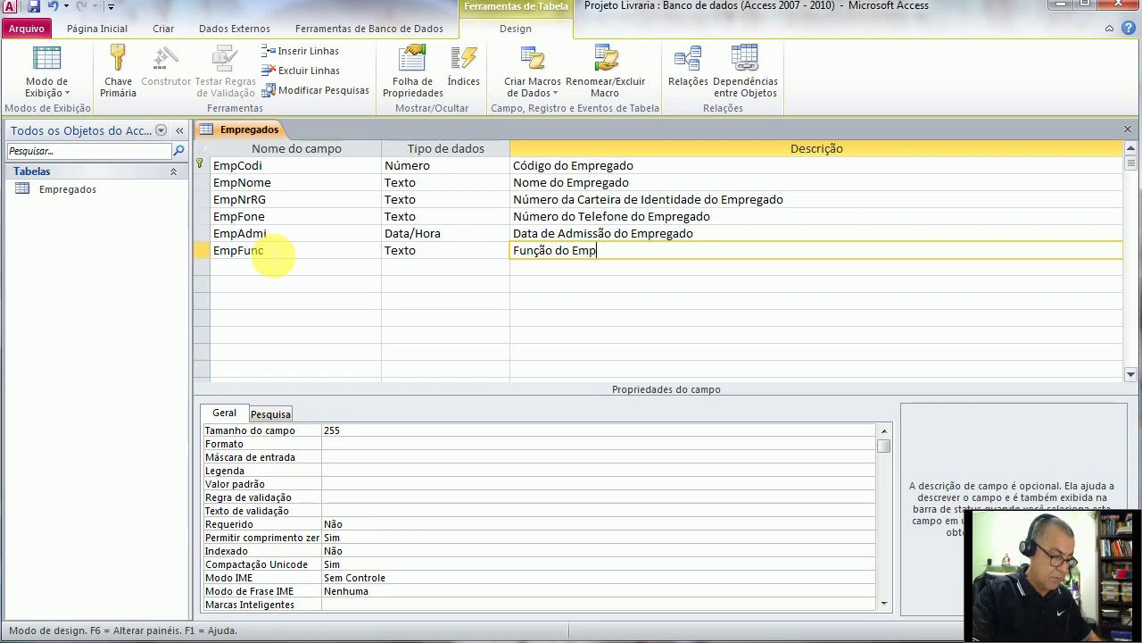
pyautogui.write('regado')
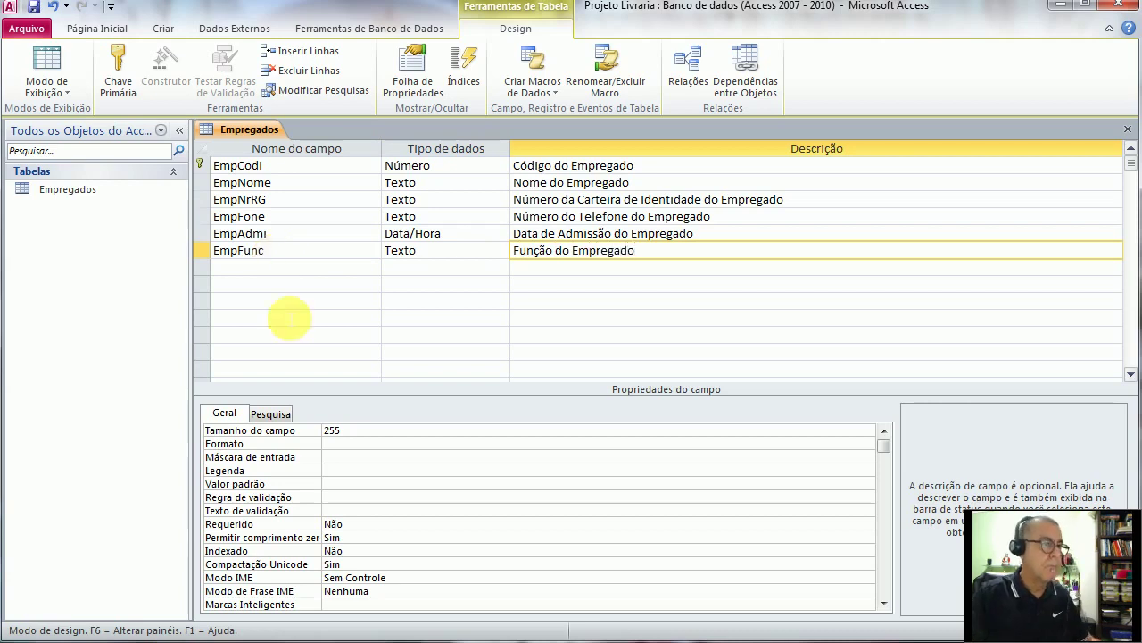
# - Set the EmpFunc field's size to 20 and its caption to "Função"
pyautogui.click(361, 642)
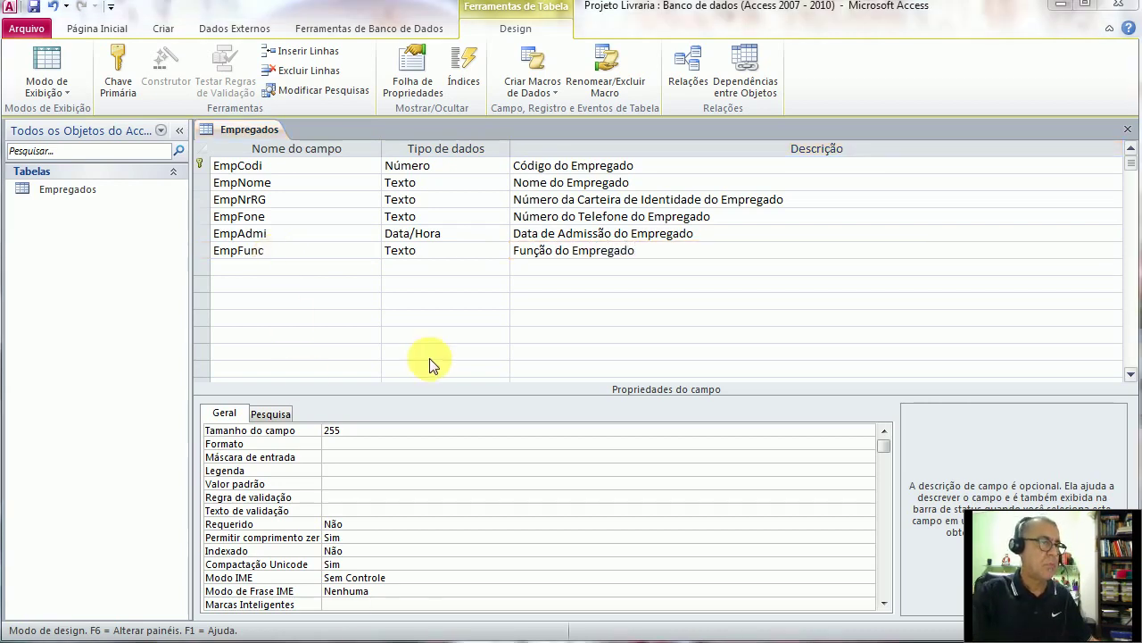
pyautogui.click(350, 430)
pyautogui.write('20')
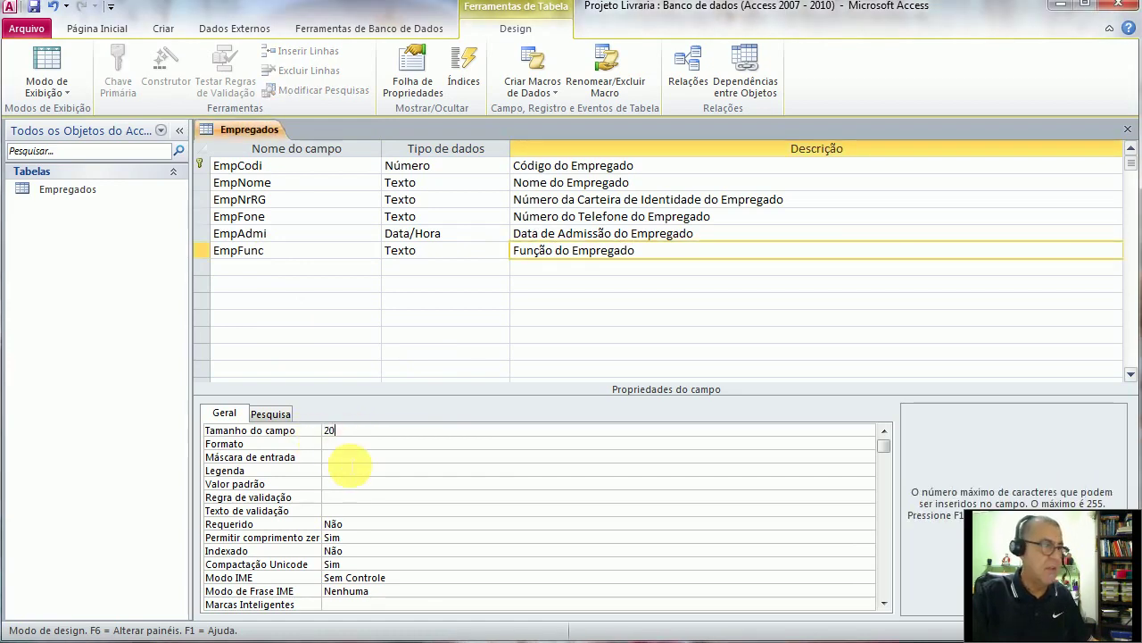
pyautogui.click(328, 472)
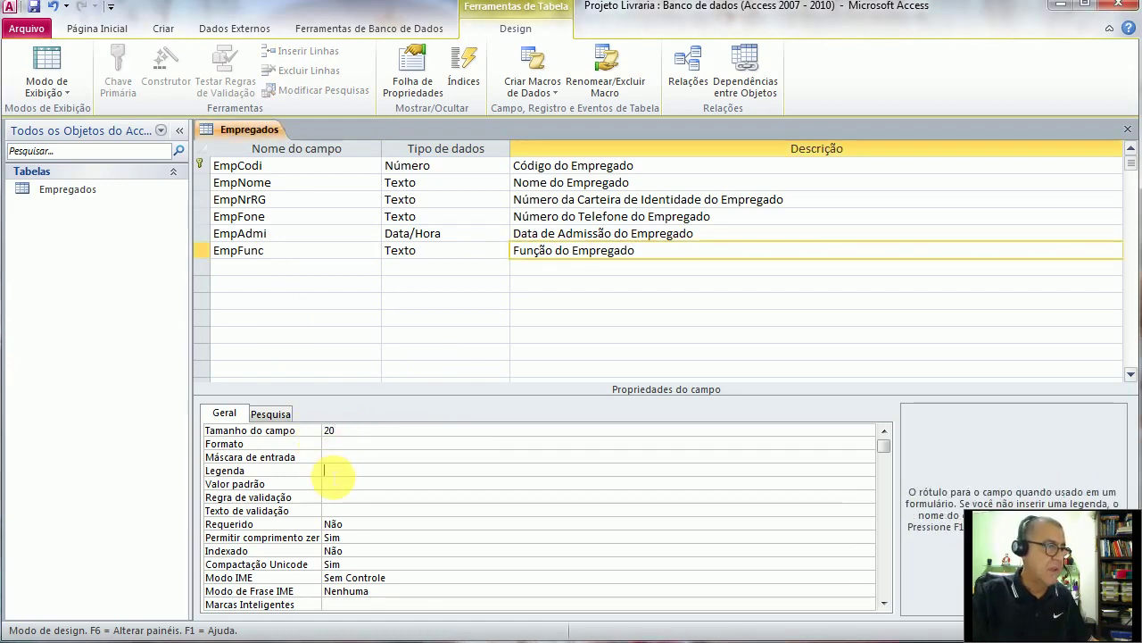
pyautogui.write('Fun')
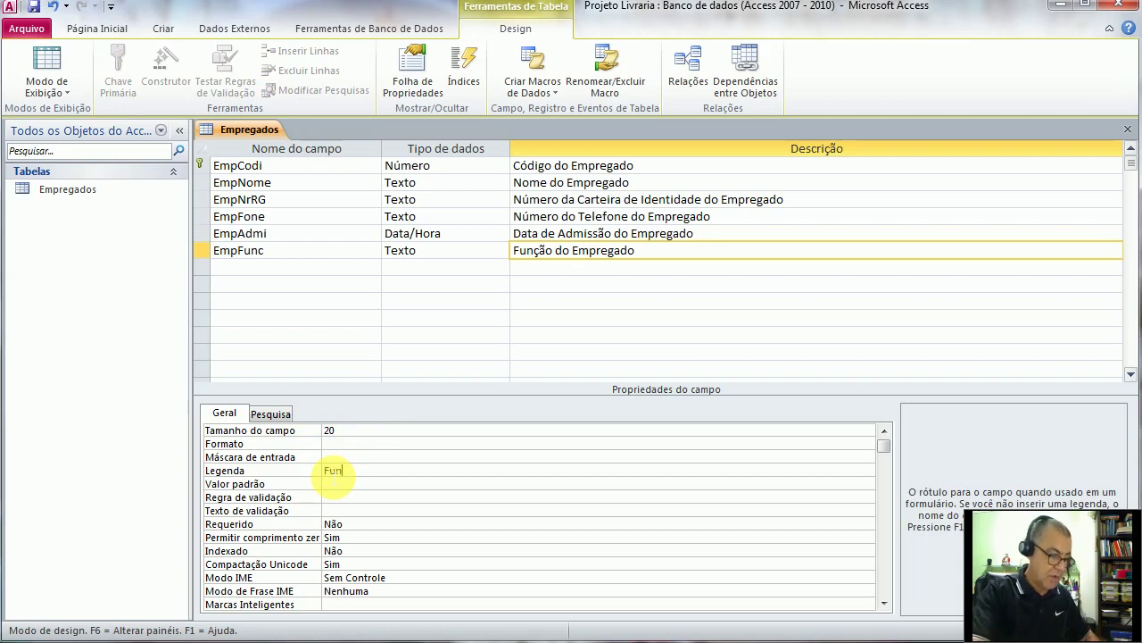
pyautogui.write('ção')
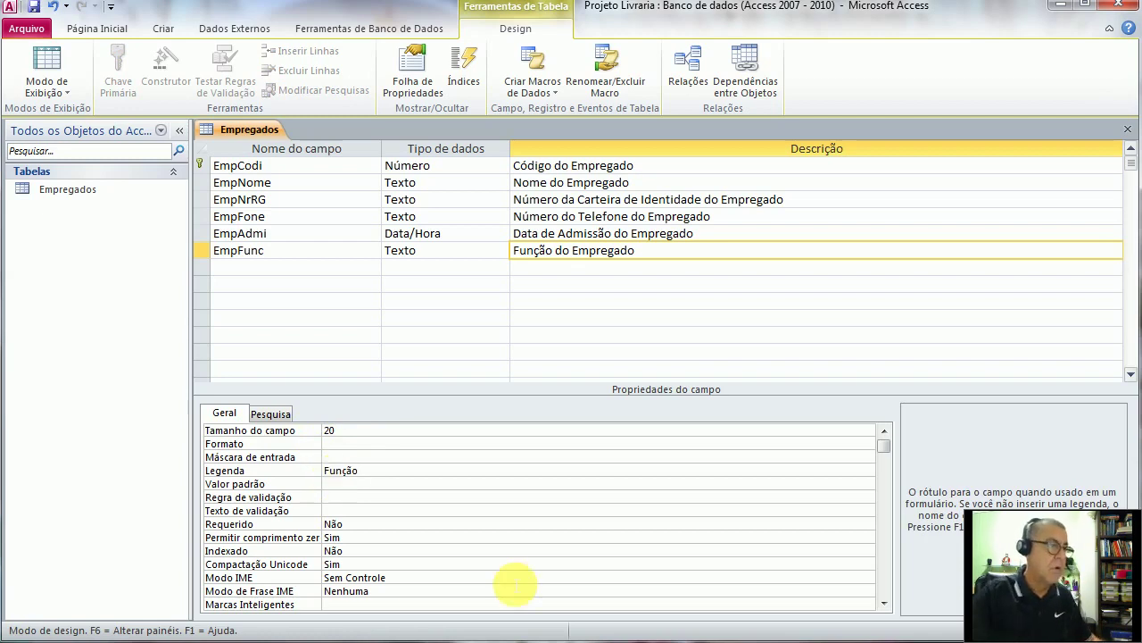
pyautogui.click(437, 642)
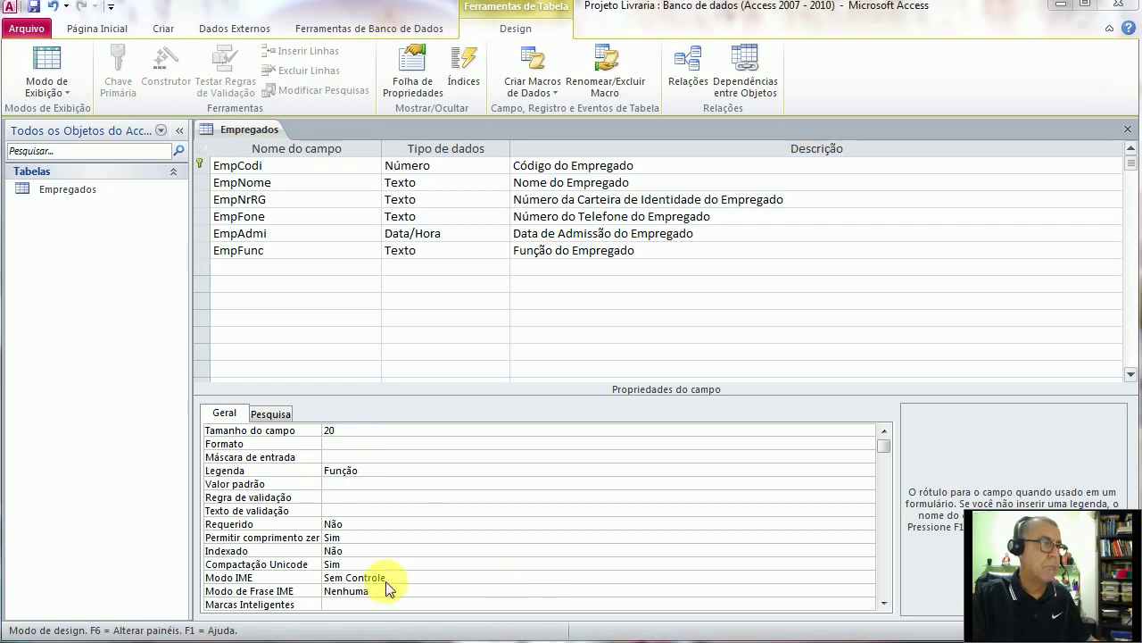
# - Add a field named EmpSala with data type Moeda below EmpFunc
pyautogui.click(241, 267)
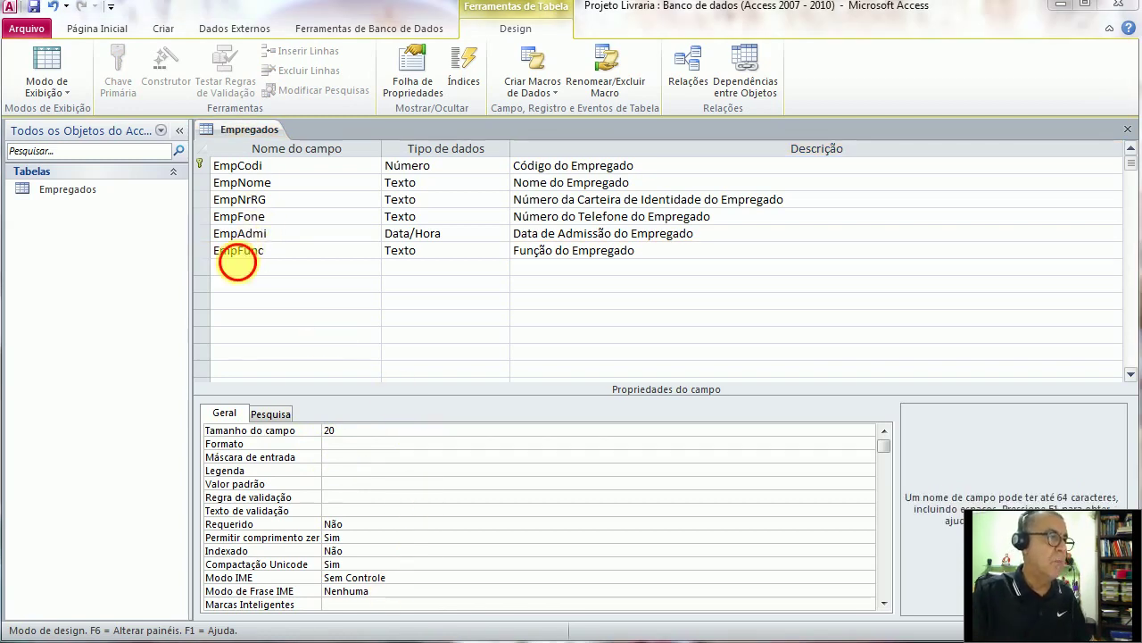
pyautogui.write('E')
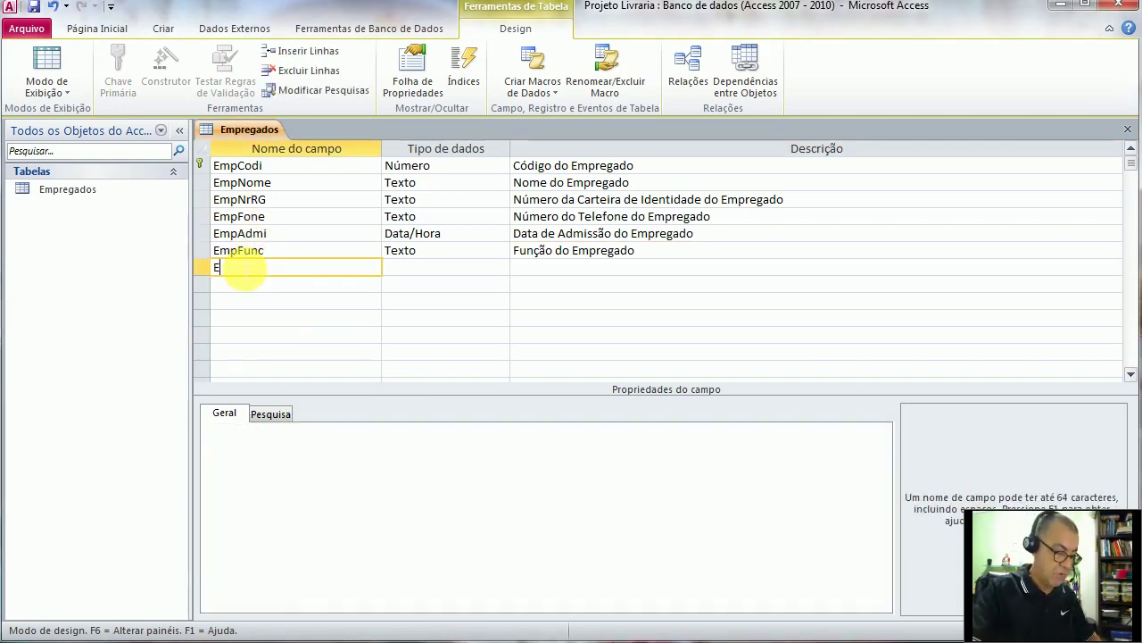
pyautogui.write('mpSal')
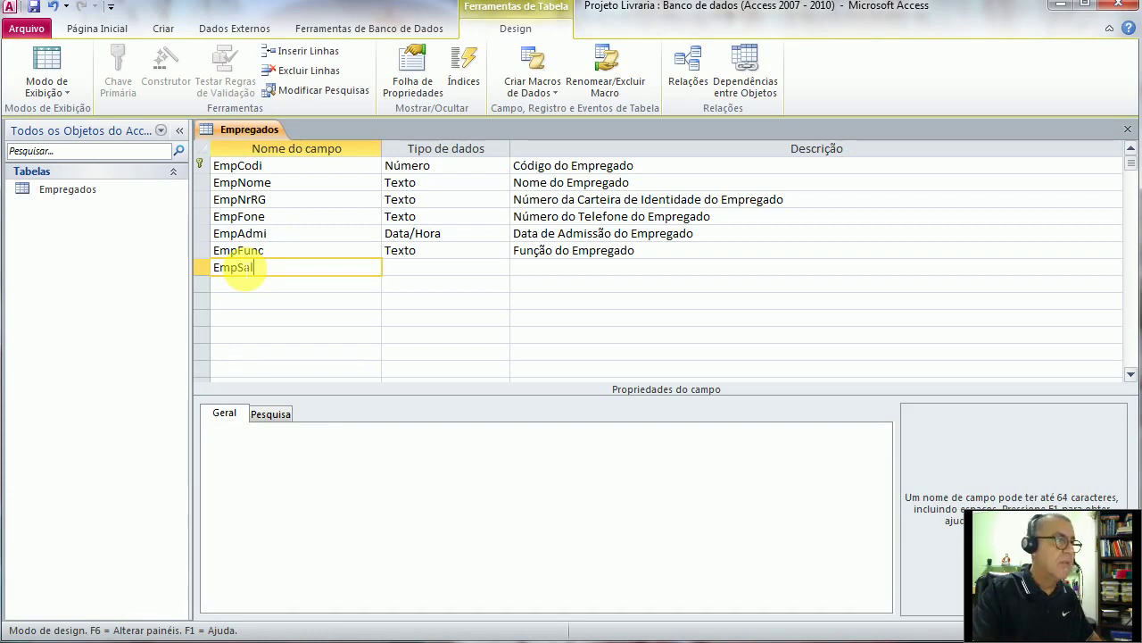
pyautogui.write('a')
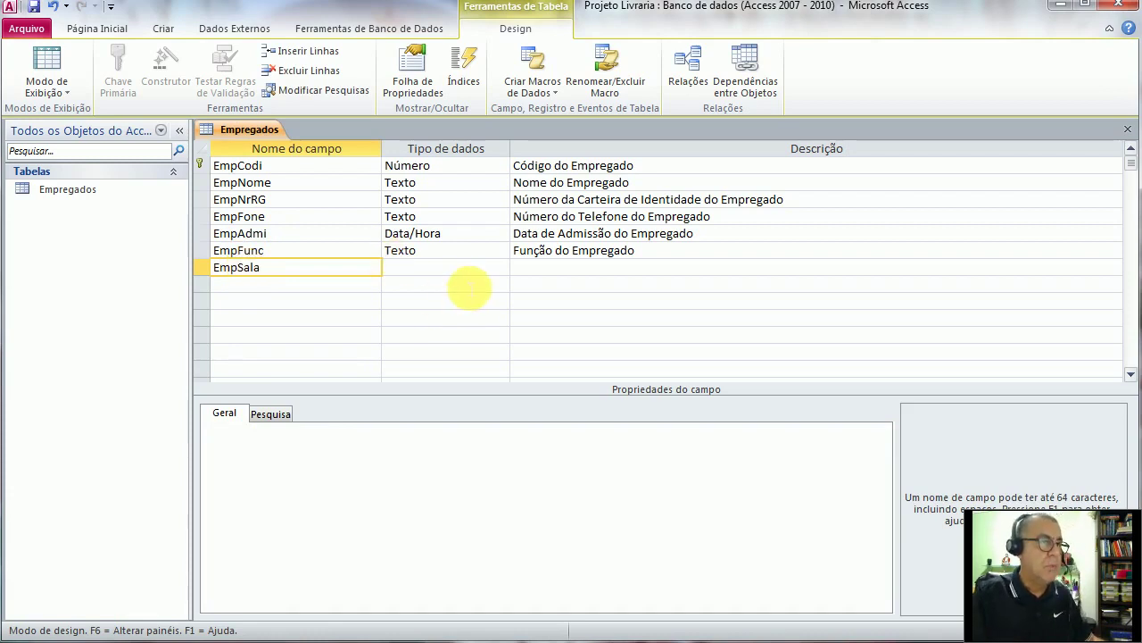
pyautogui.click(491, 270)
pyautogui.click(502, 269)
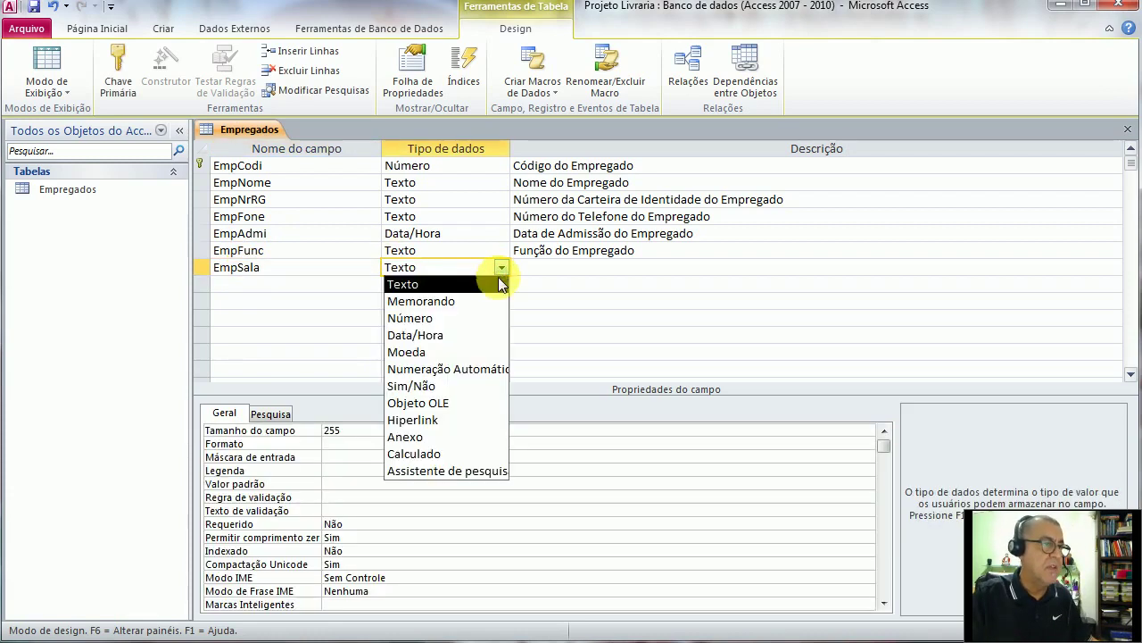
pyautogui.click(438, 351)
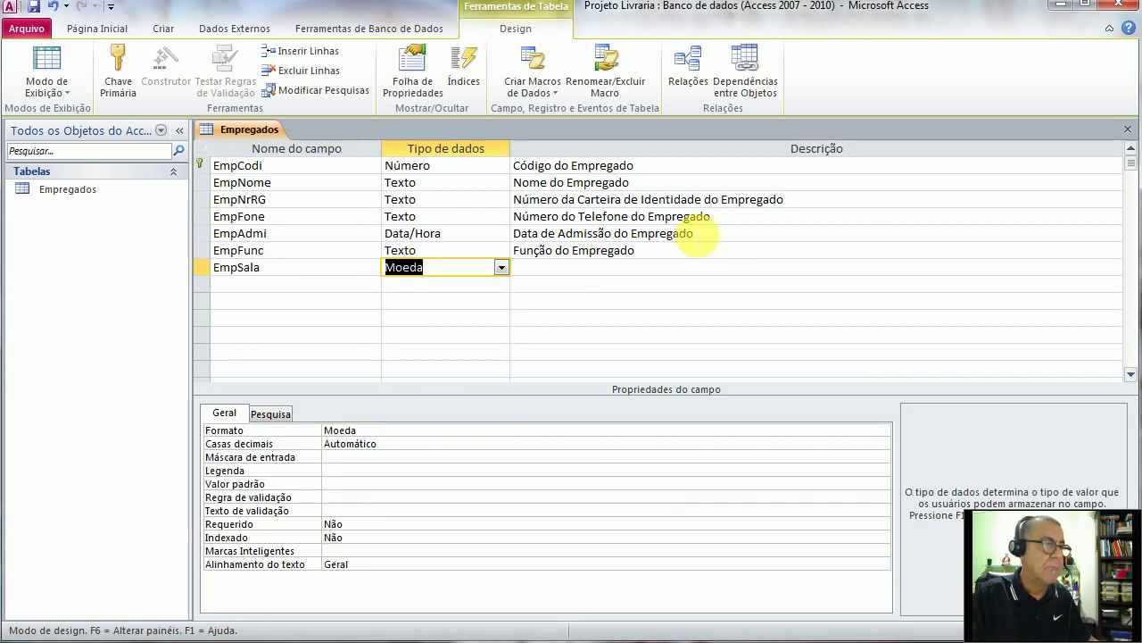
# - Enter "Salário do Funcionário" as the description of the EmpSala field
pyautogui.click(553, 273)
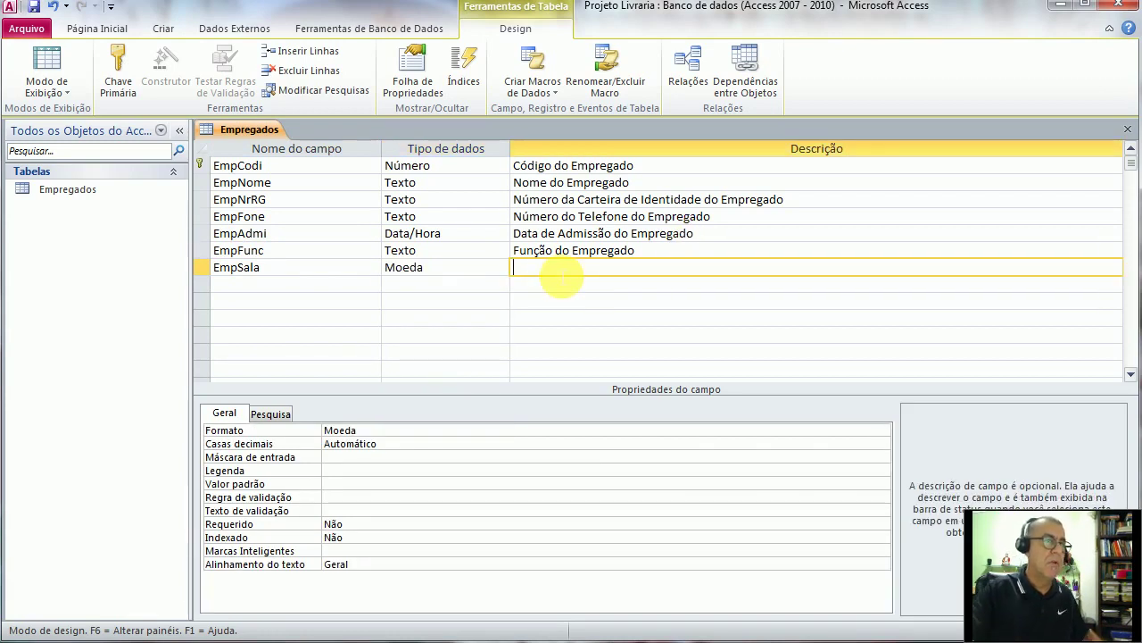
pyautogui.write('Salá')
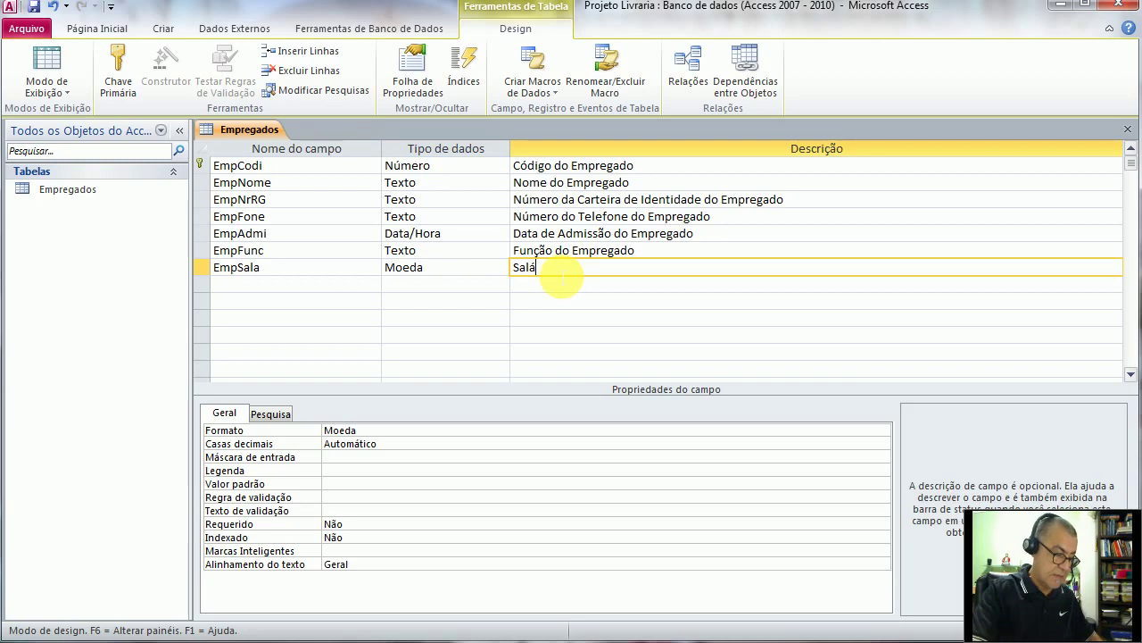
pyautogui.write('rio do Fun')
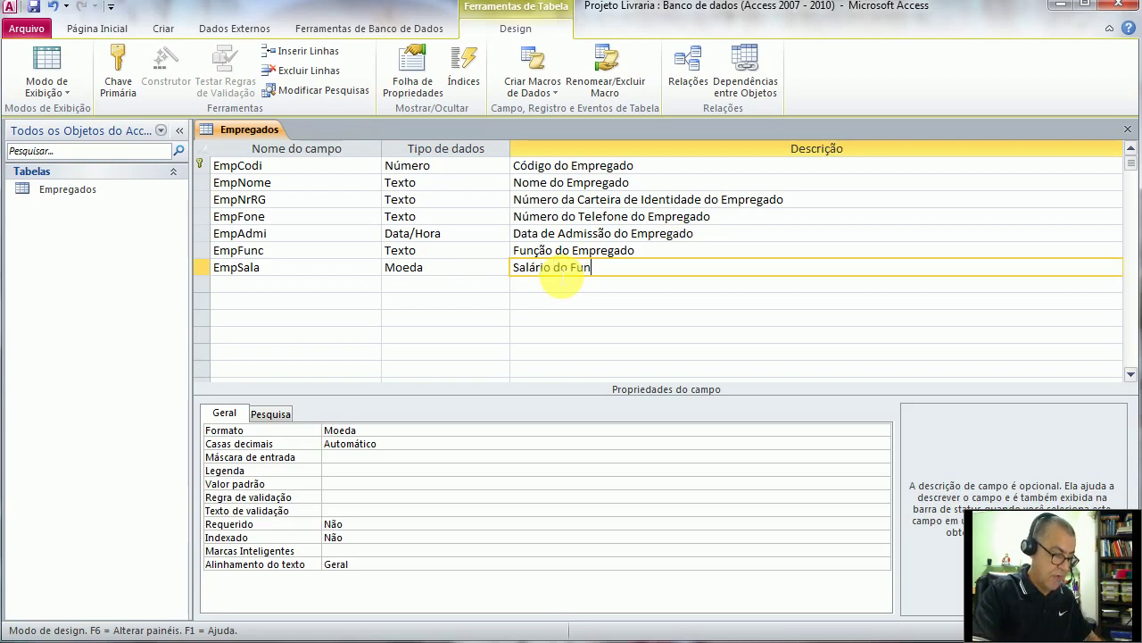
pyautogui.write('cionário')
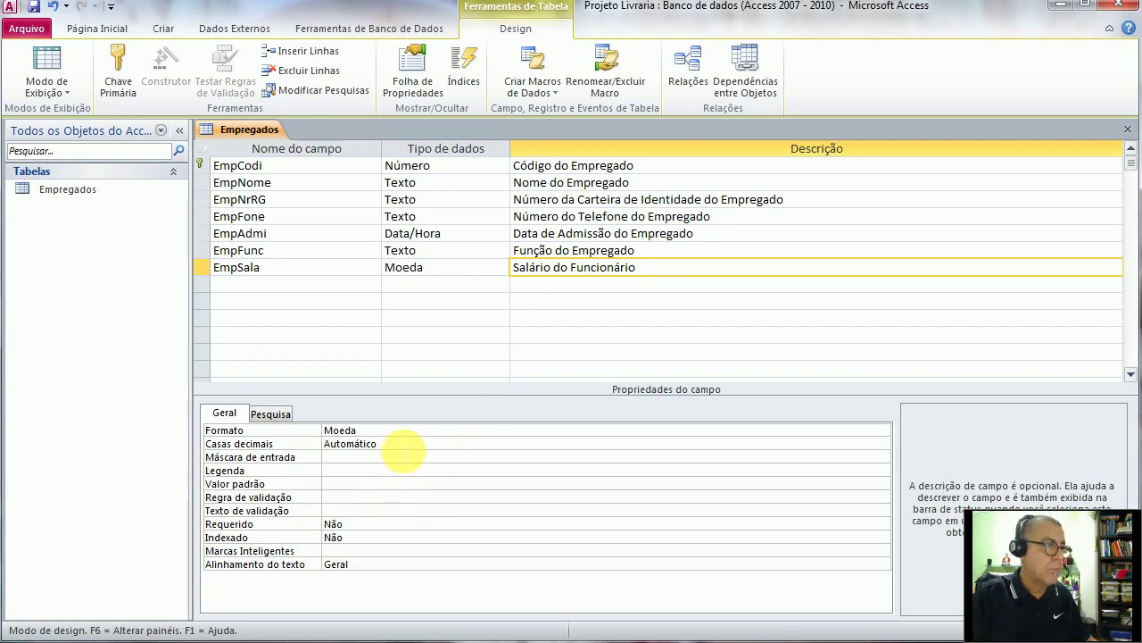
# - Set the number of decimal places of the EmpSala field to 2
pyautogui.click(406, 446)
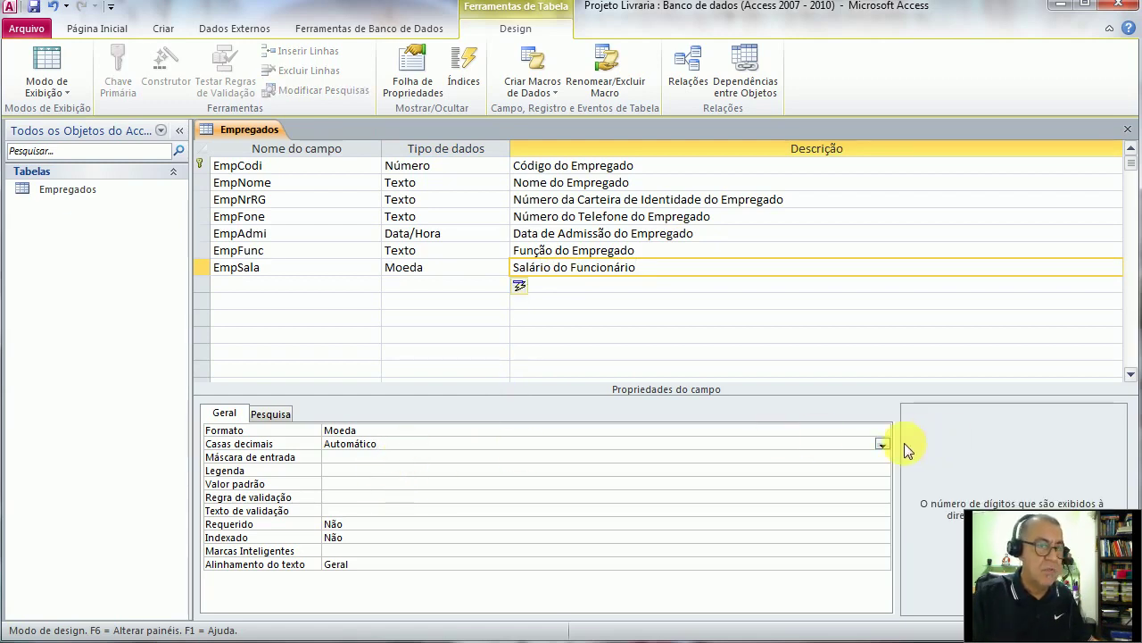
pyautogui.click(883, 445)
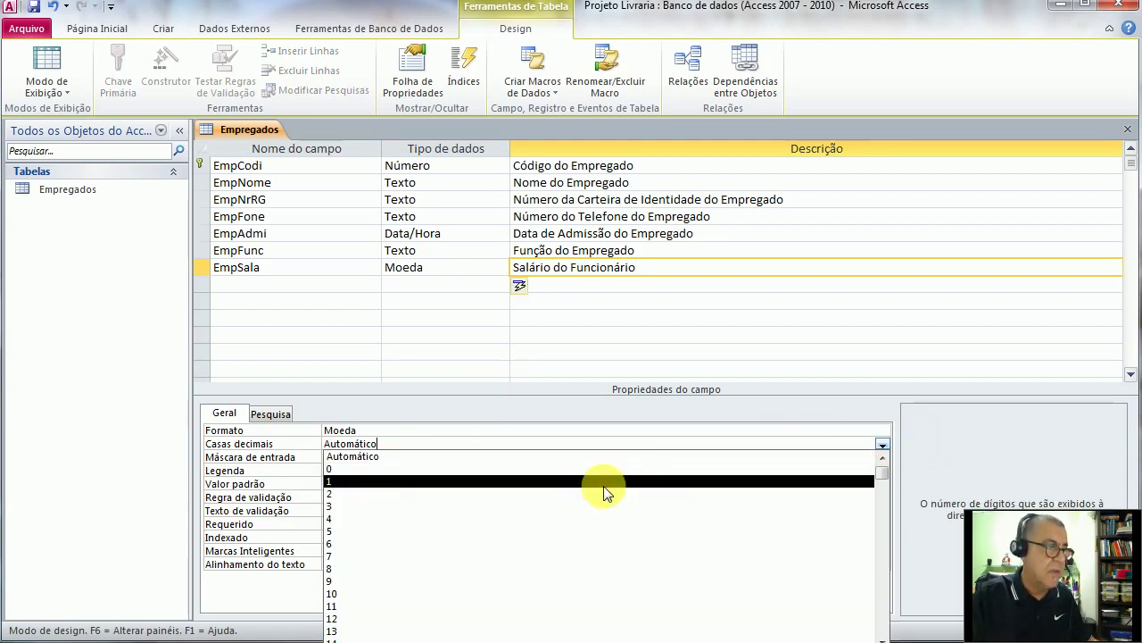
pyautogui.click(589, 495)
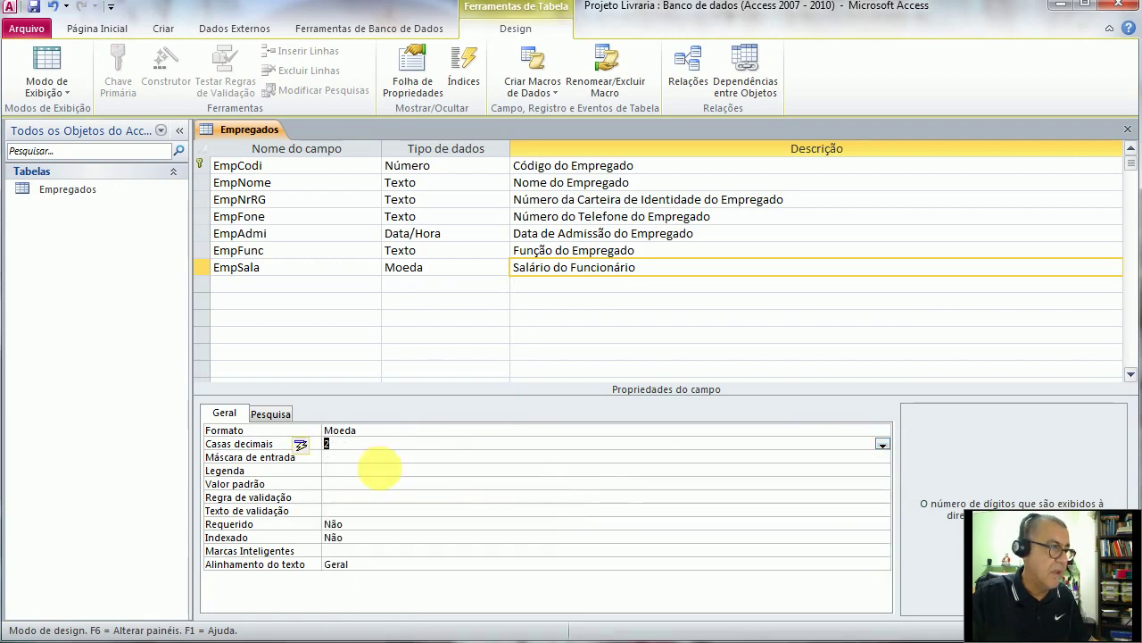
# - Set the caption of the EmpSala field to "Salário"
pyautogui.click(335, 473)
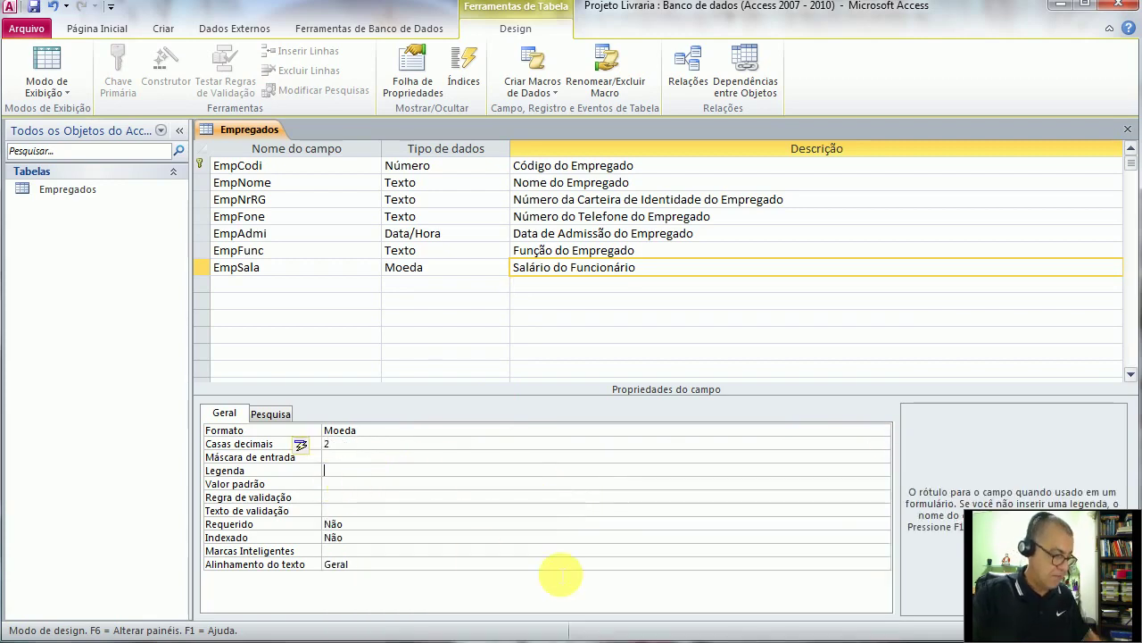
pyautogui.write('Salár')
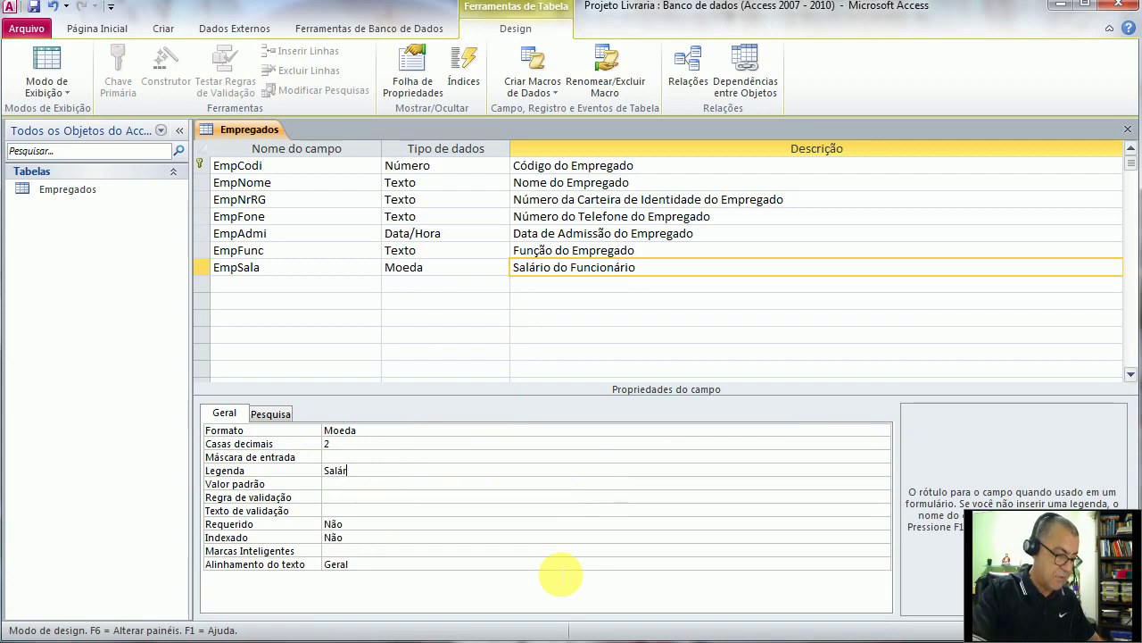
pyautogui.write('io')
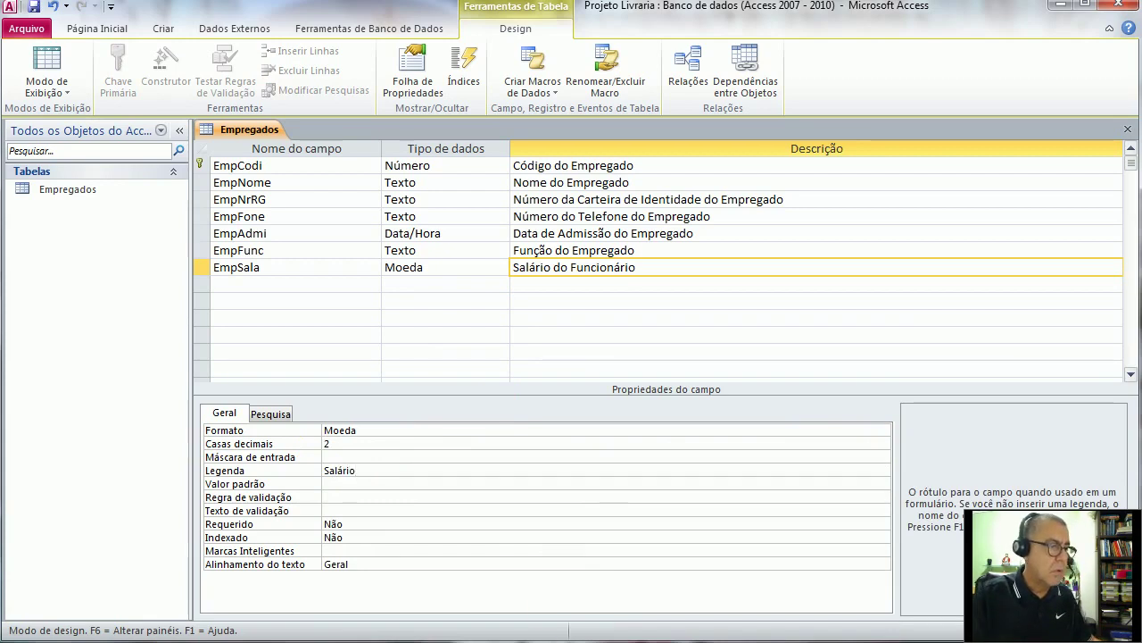
# - Give the EmpSala field the validation rule >0
pyautogui.click(335, 498)
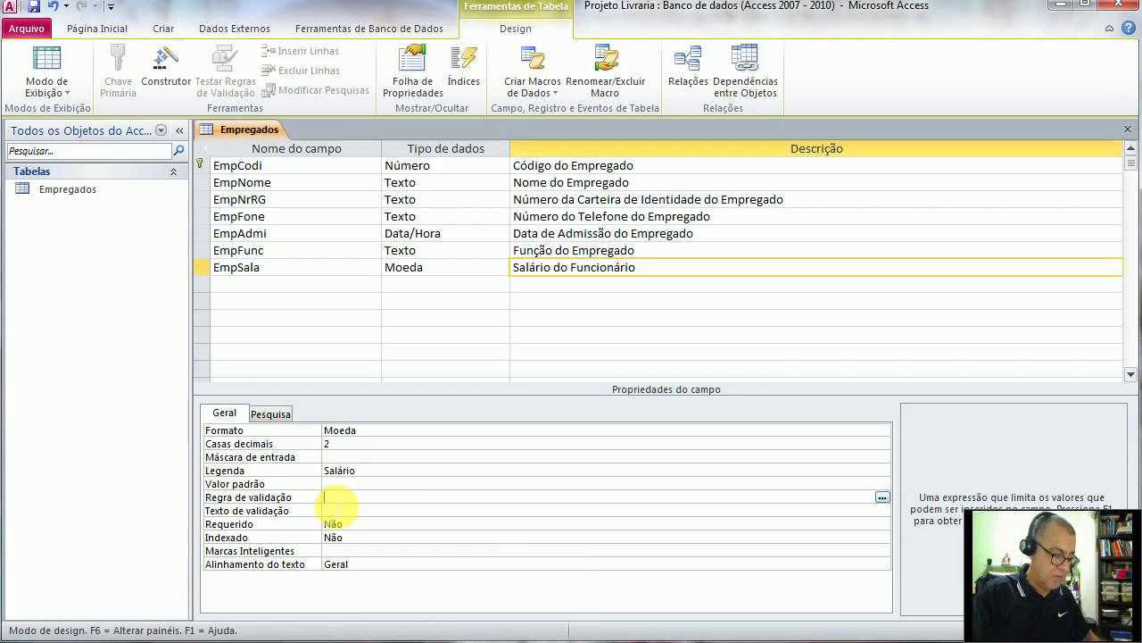
pyautogui.write('>')
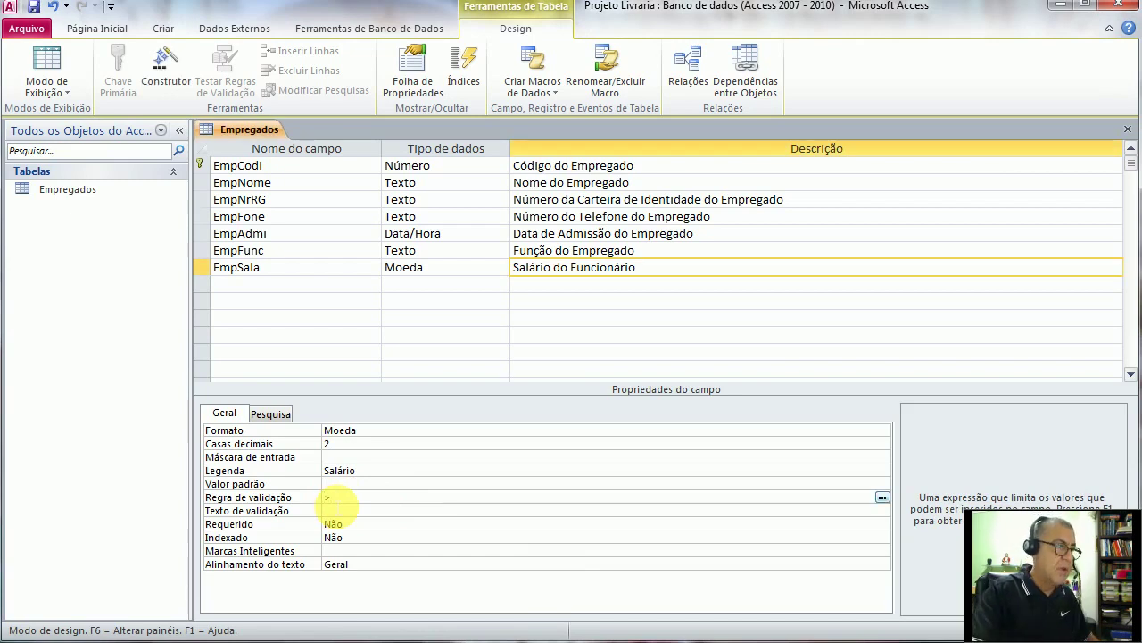
pyautogui.write('0')
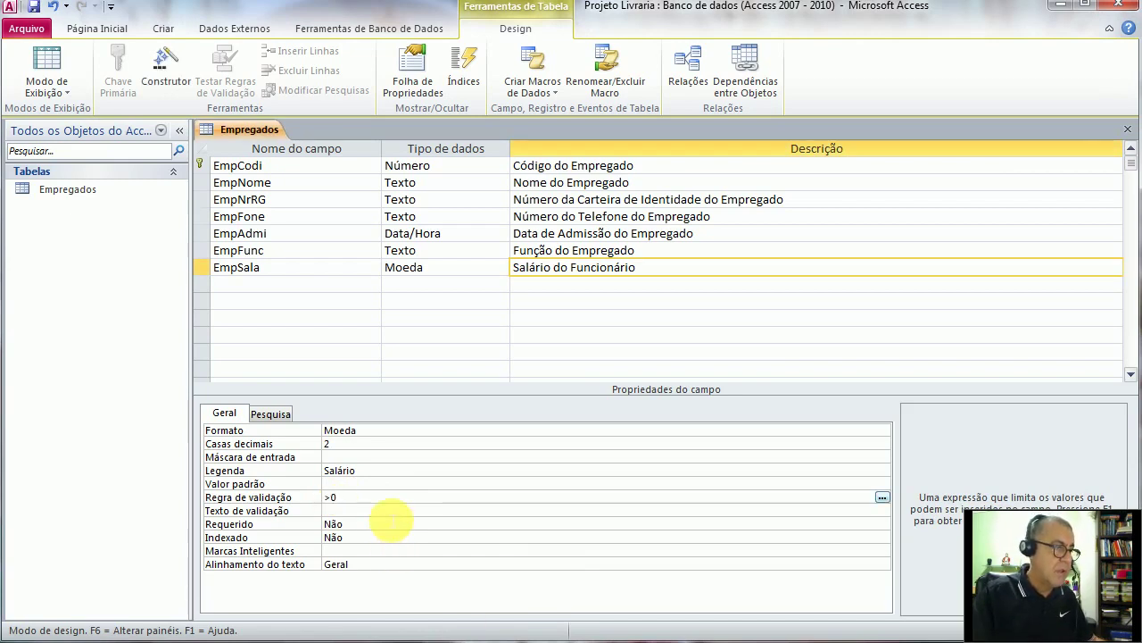
pyautogui.press('Return')
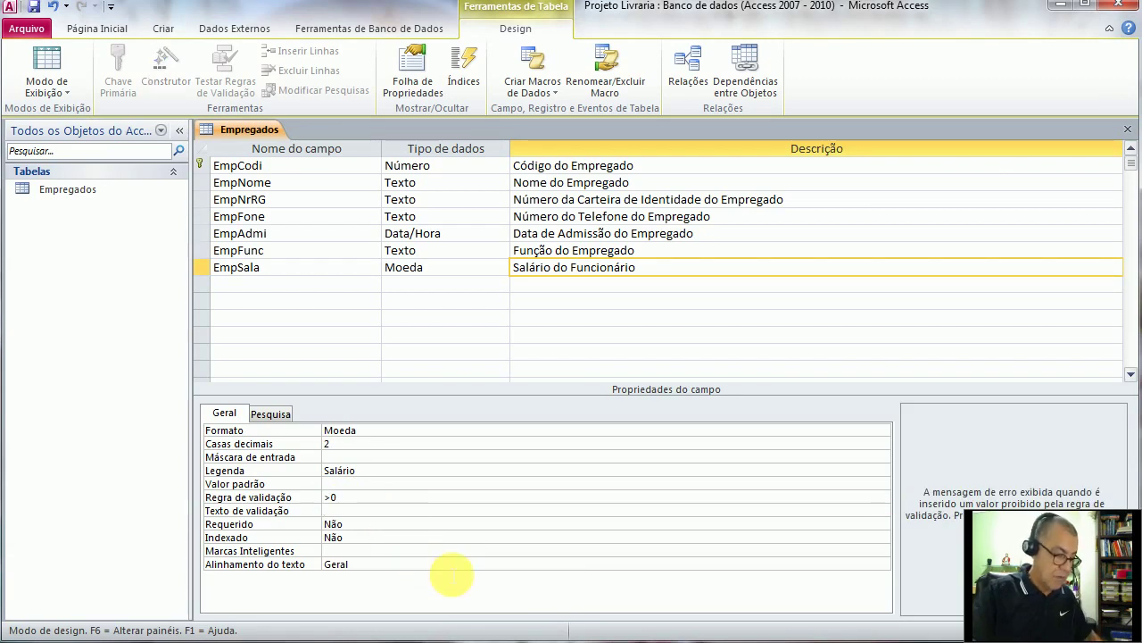
# - Enter "O salário deve ser maior que zero" as the validation text of the EmpSala field
pyautogui.write('O salário d')
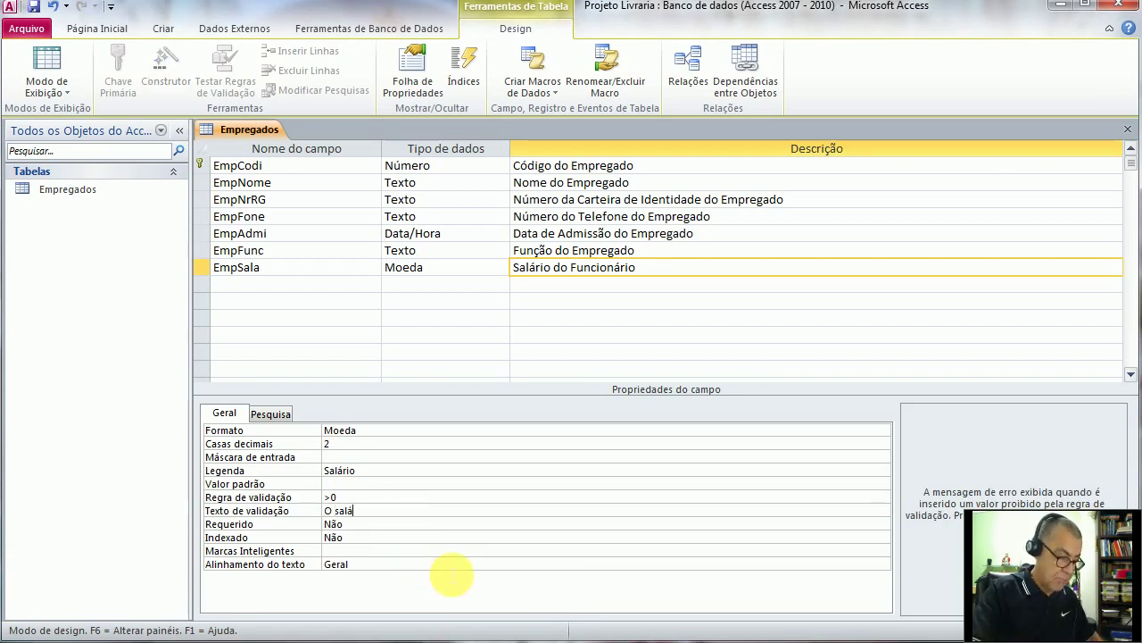
pyautogui.write('e s')
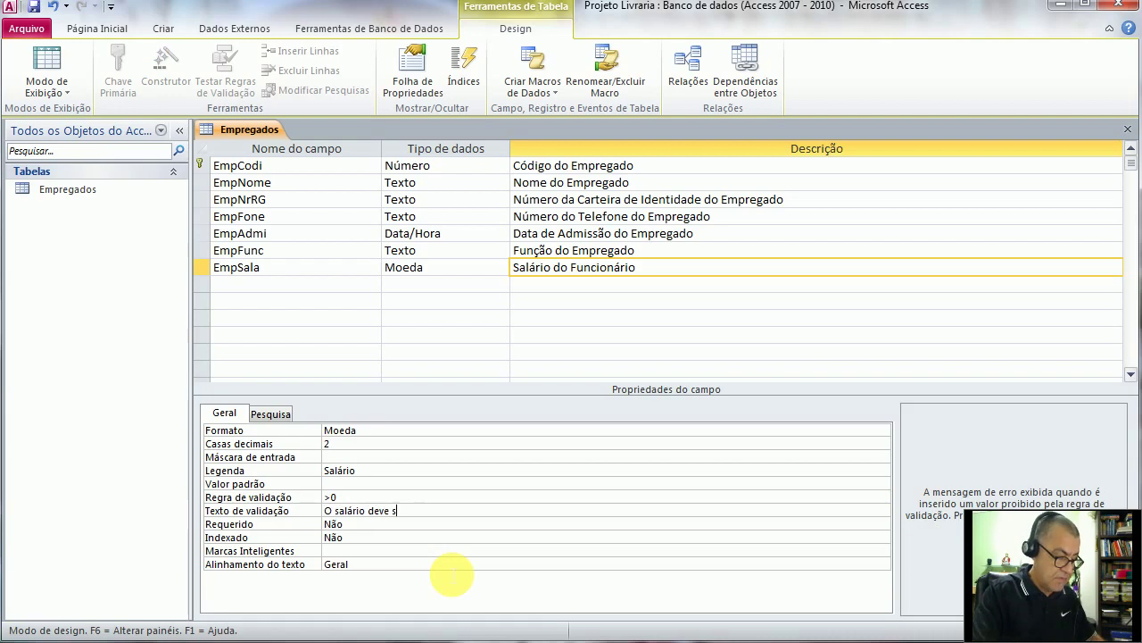
pyautogui.write('er maior que')
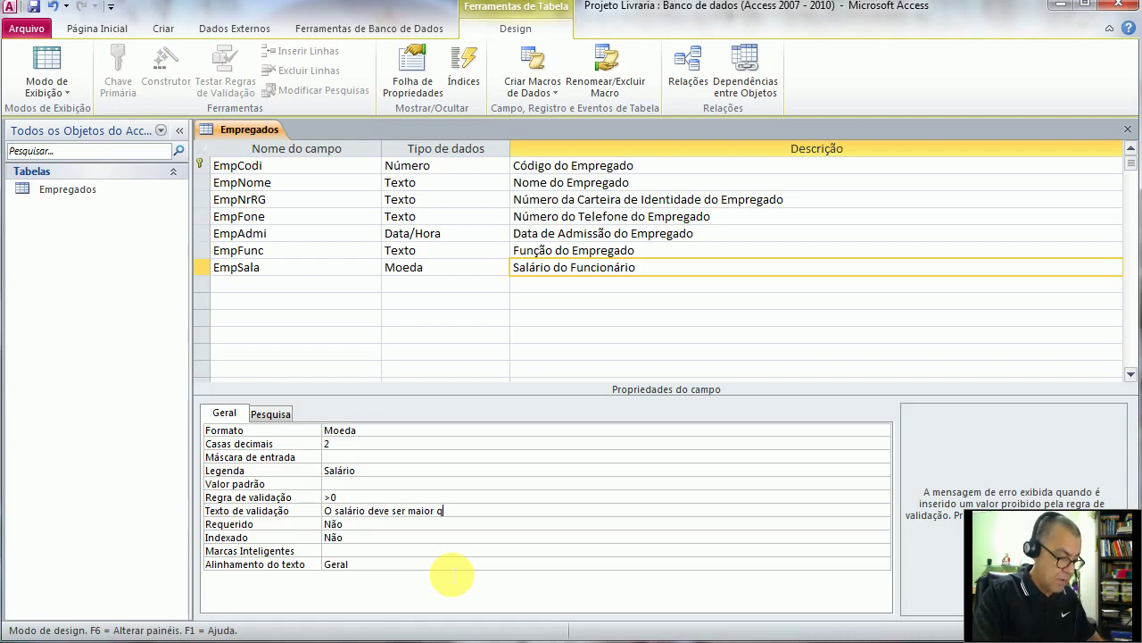
pyautogui.write(' zero')
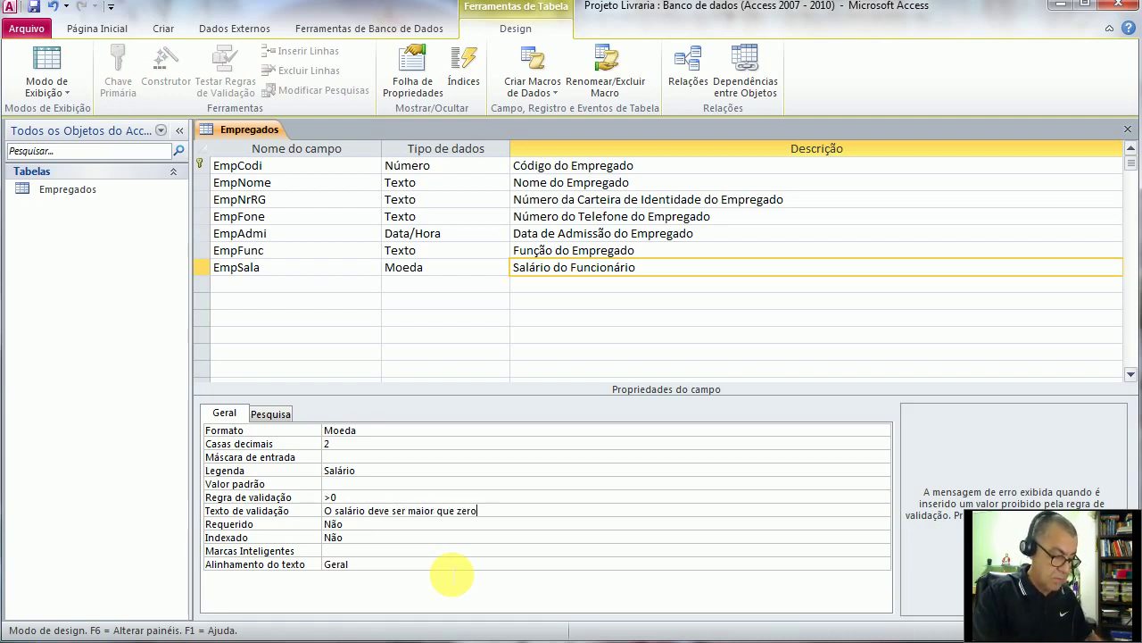